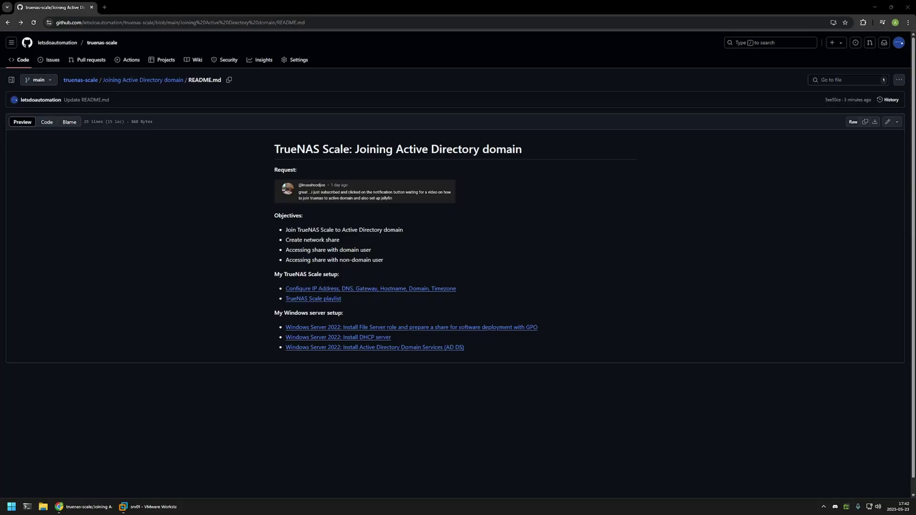
- Review the README's viewer request image, list of objectives and TrueNAS Scale setup links
click(410, 192)
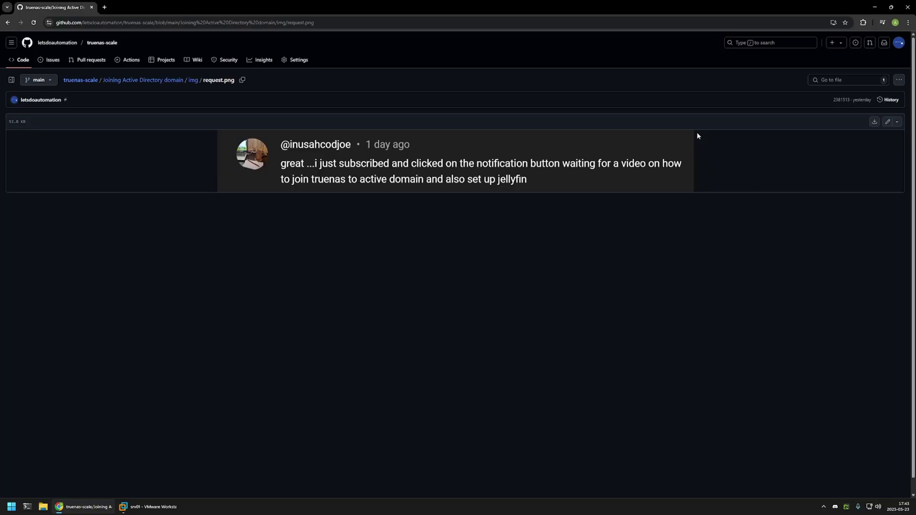
key(alt+Left)
drag(282, 229, 405, 233)
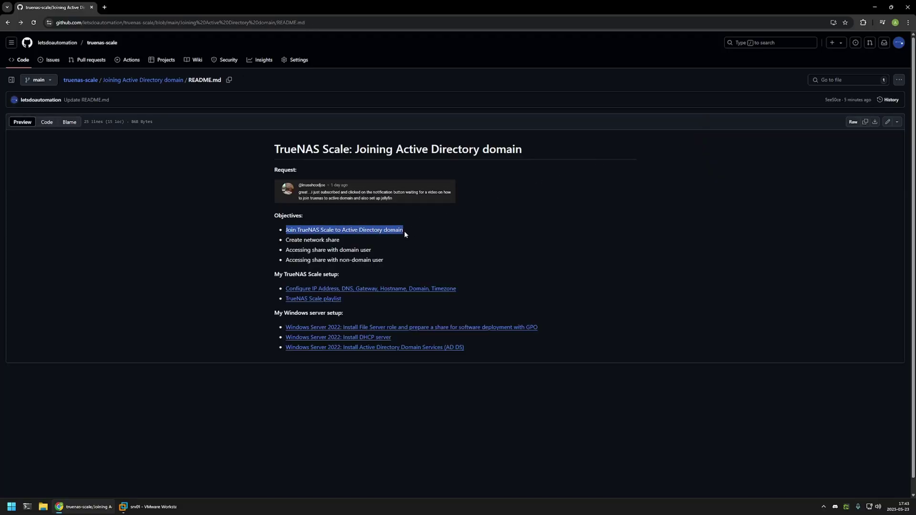
click(382, 242)
drag(284, 239, 347, 240)
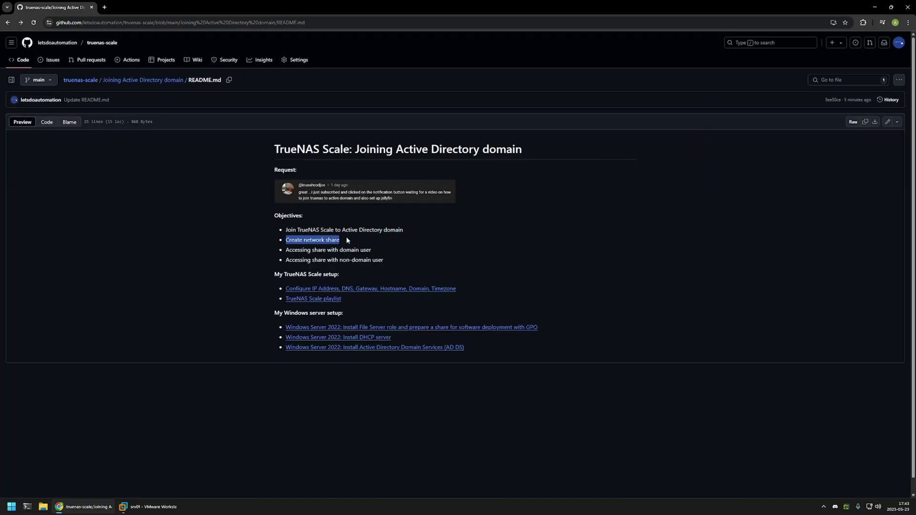
click(347, 240)
drag(285, 249, 390, 260)
click(387, 260)
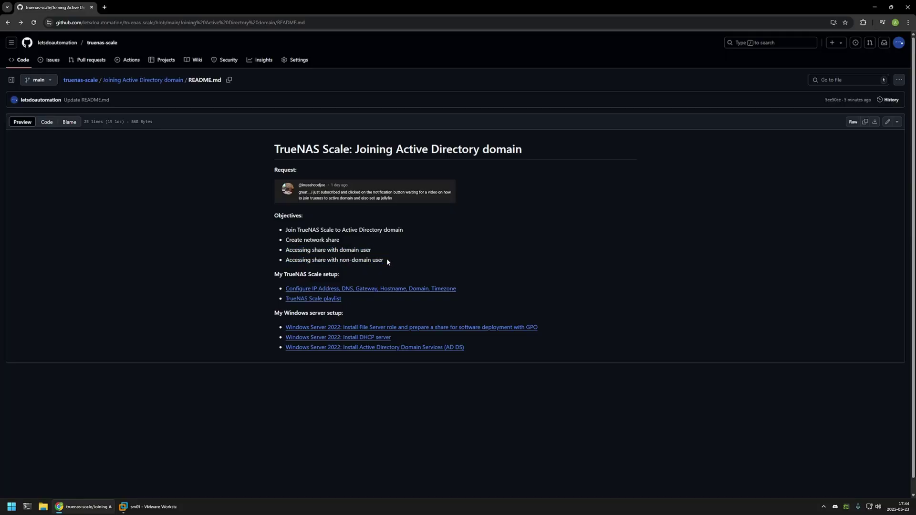
drag(341, 264, 386, 259)
click(386, 258)
drag(458, 288, 286, 289)
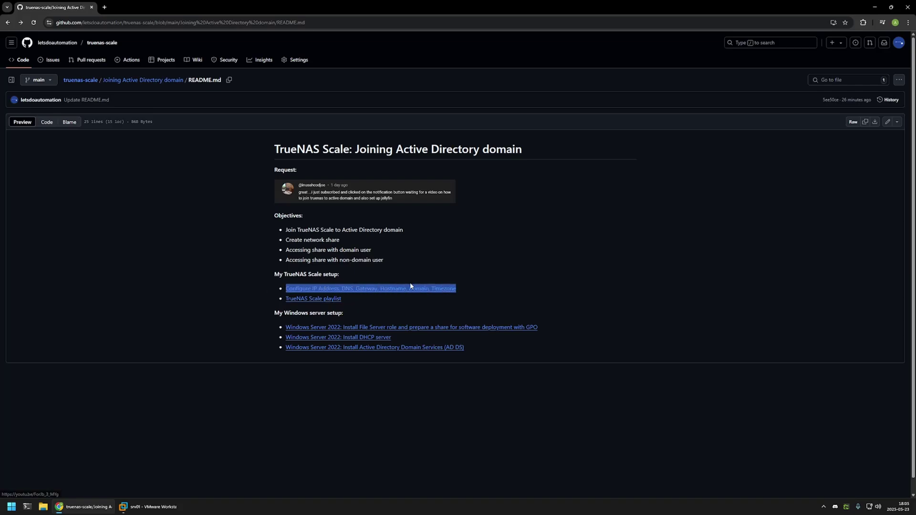
click(458, 287)
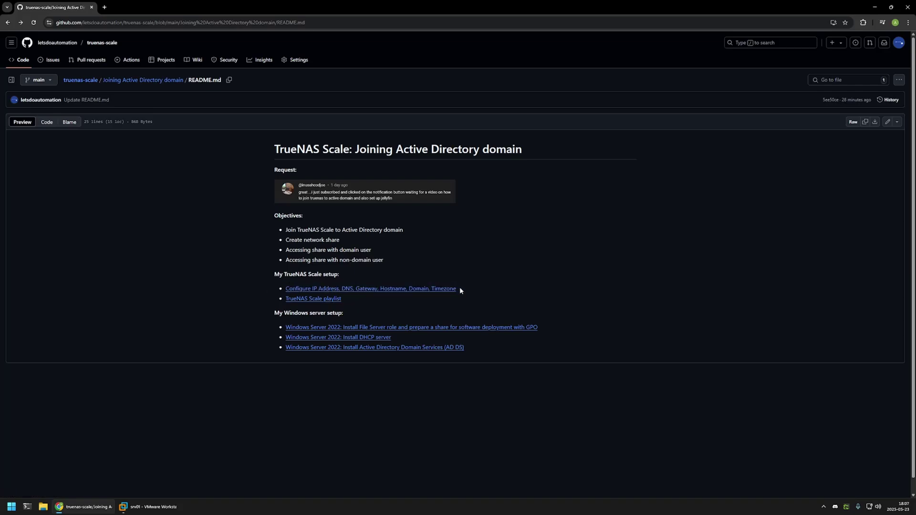
- Switch to the srv01 virtual machine in VMware Workstation and open the Active Directory configuration form in TrueNAS Directory Services
click(148, 507)
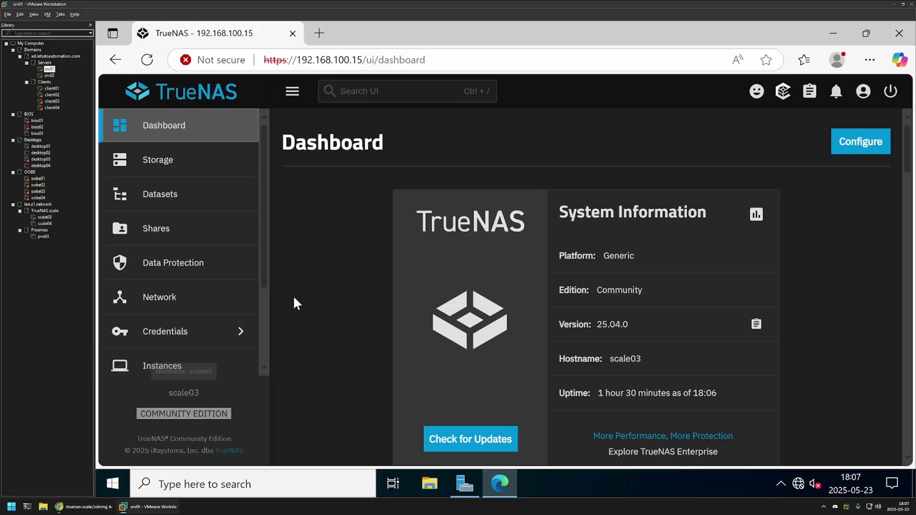
click(464, 484)
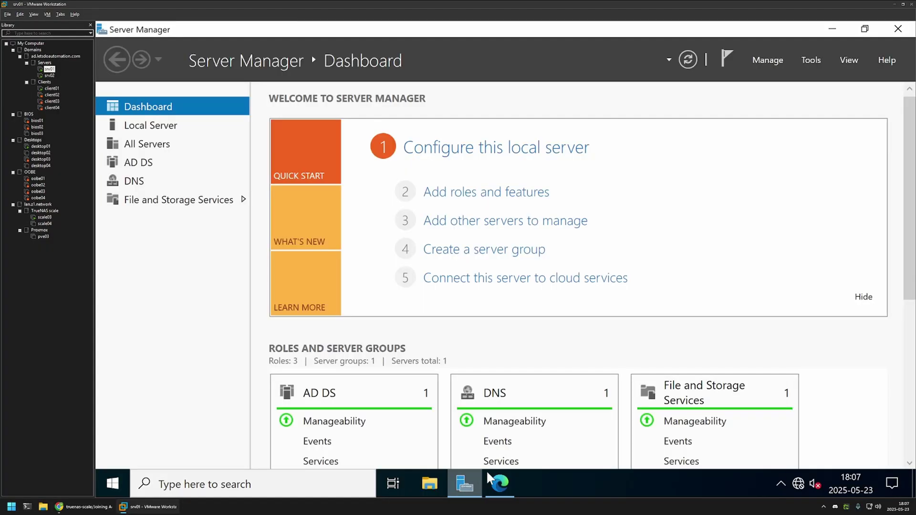
click(500, 483)
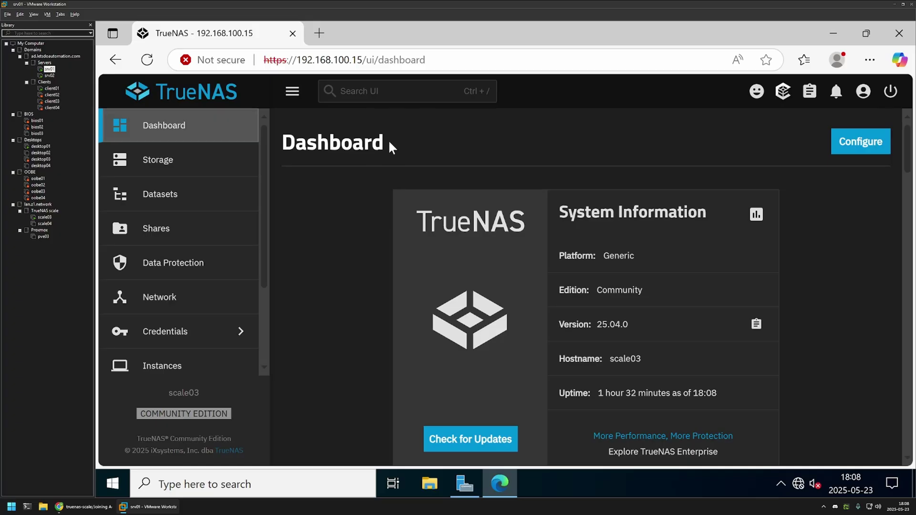
click(187, 332)
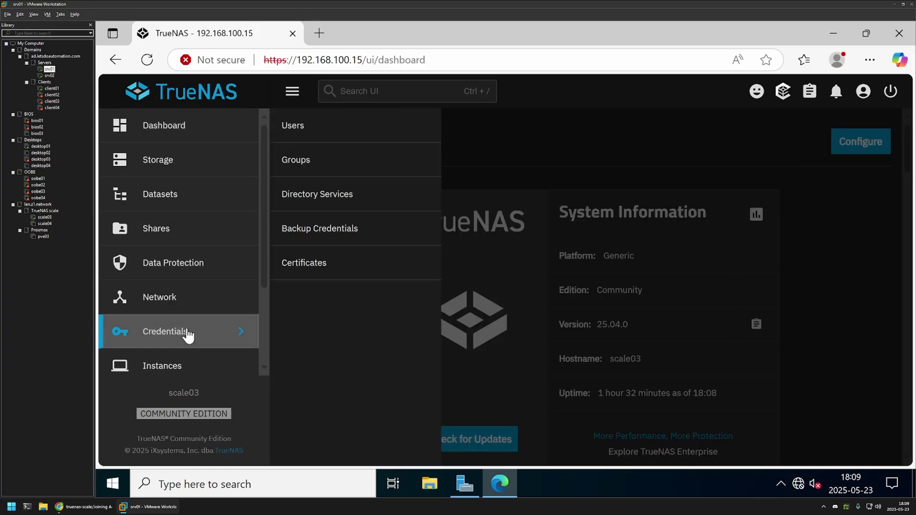
click(332, 198)
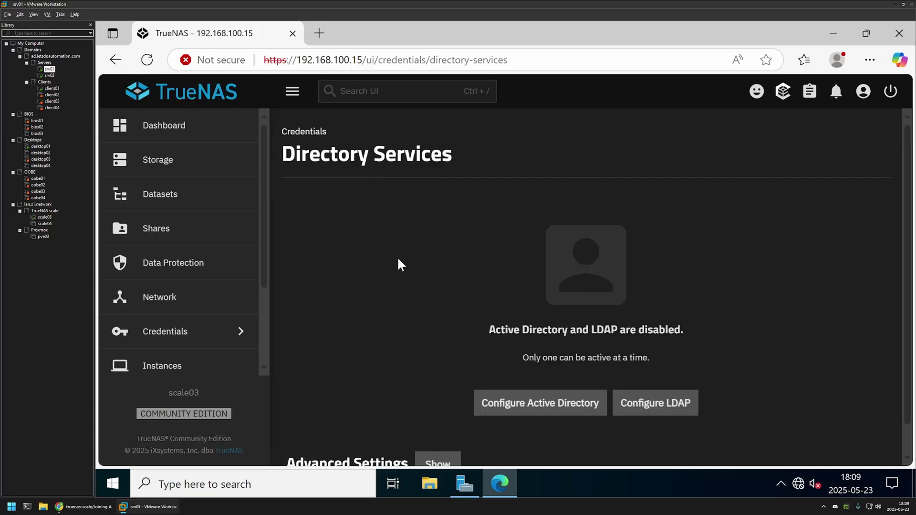
click(494, 408)
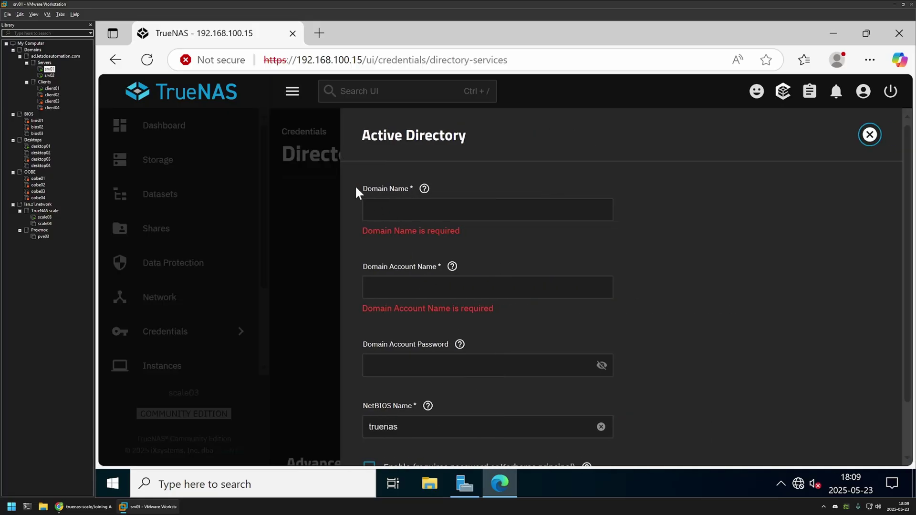
- Set the Active Directory domain name to ad.letsdoautomation.com
drag(359, 192, 409, 195)
click(385, 213)
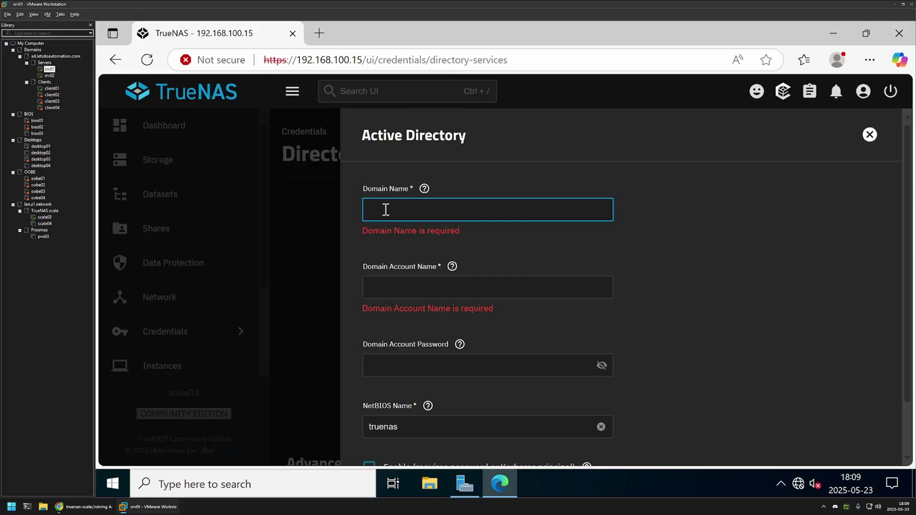
text(ad.le)
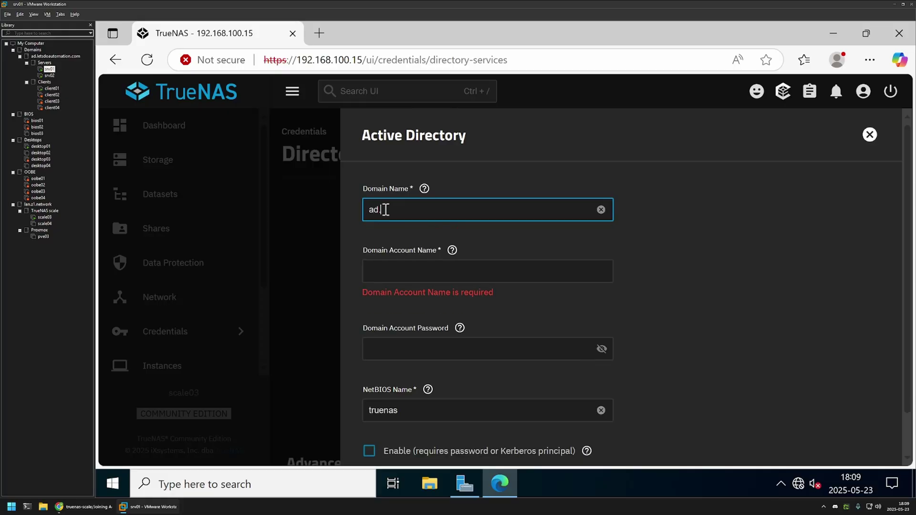
text(tsdoautomation.co)
key(BackSpace)
key(BackSpace)
text(com)
drag(357, 246, 428, 245)
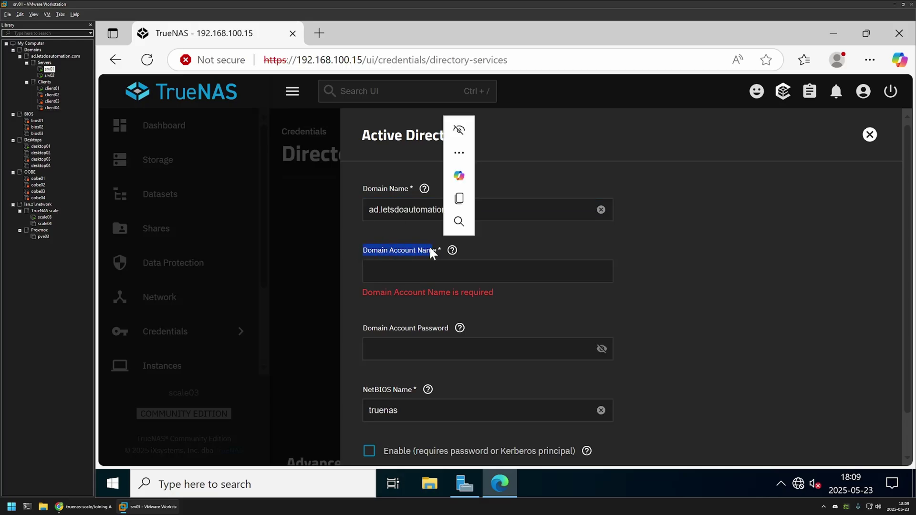
click(358, 245)
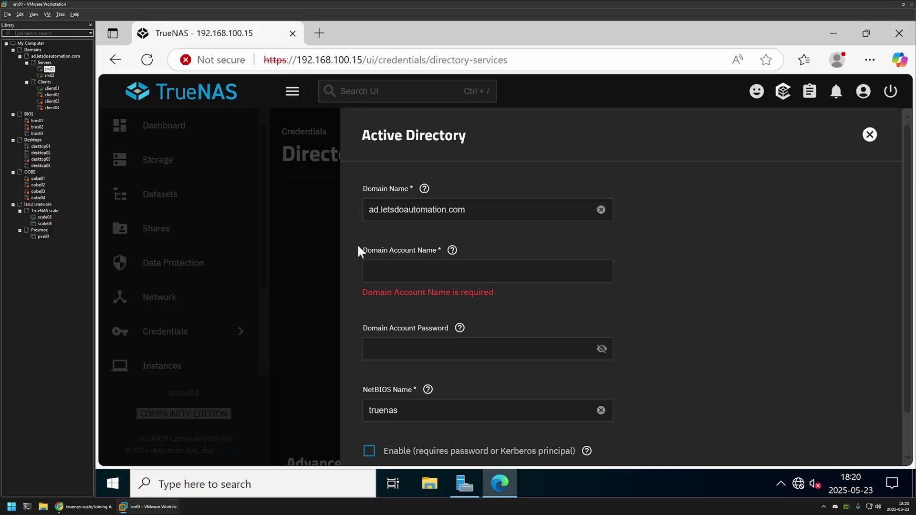
- Switch to Server Manager and open Active Directory Users and Computers at the Domain/Administrators organizational unit
click(464, 483)
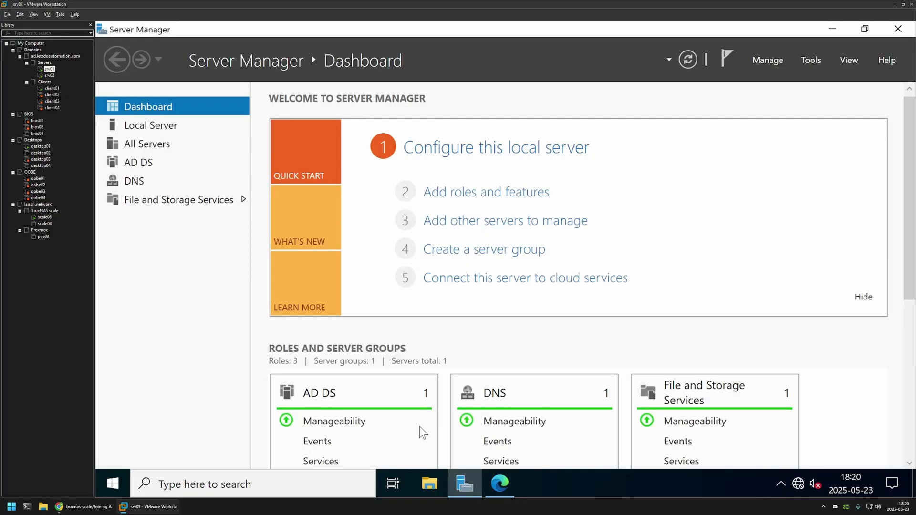
click(811, 59)
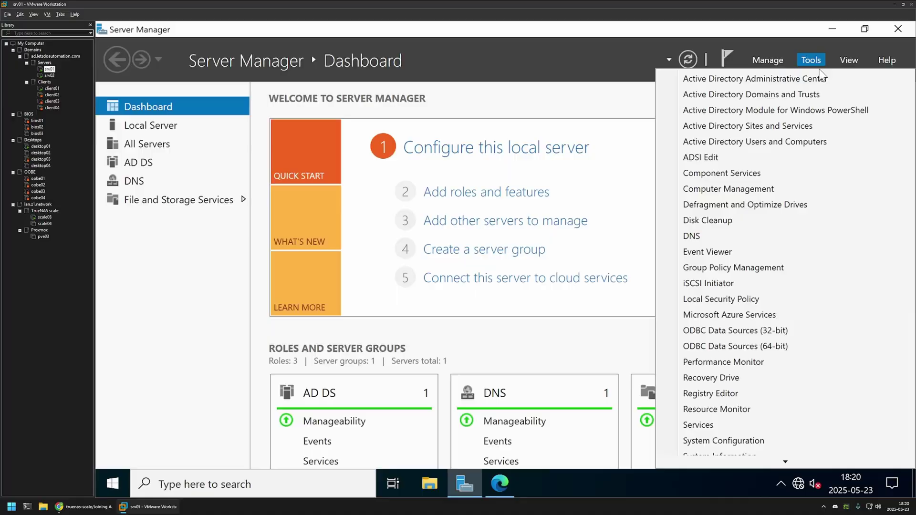
click(797, 138)
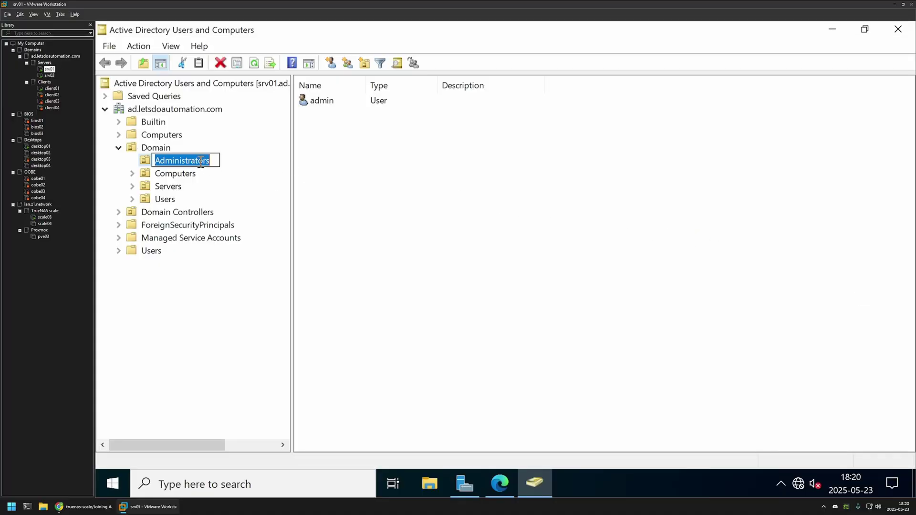
click(352, 146)
- Start a new user in the Administrators unit with first name scale and user logon name scale
right_click(340, 127)
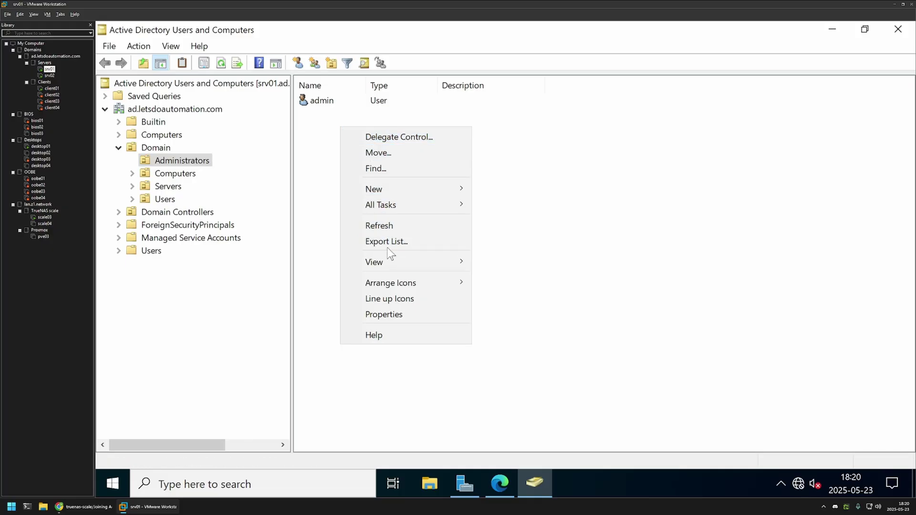
mouse_move(396, 190)
click(516, 324)
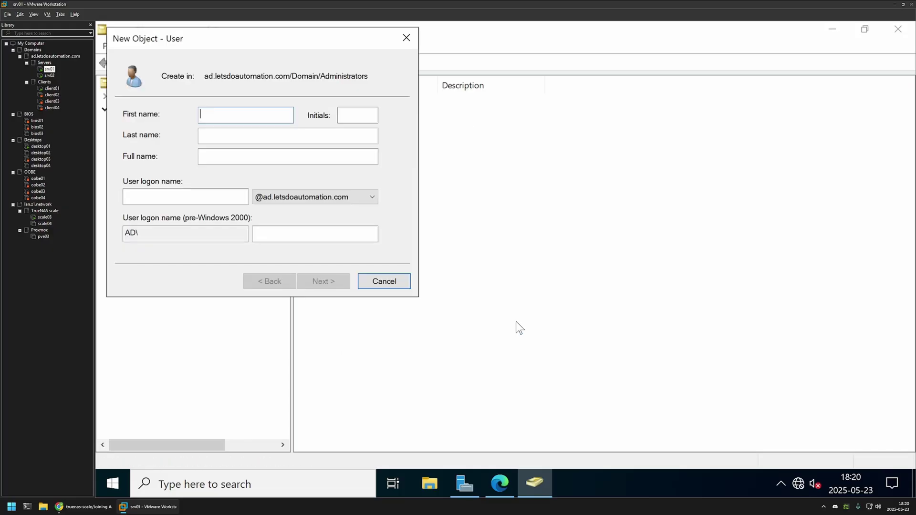
text(scale)
click(200, 135)
click(185, 196)
text(scale)
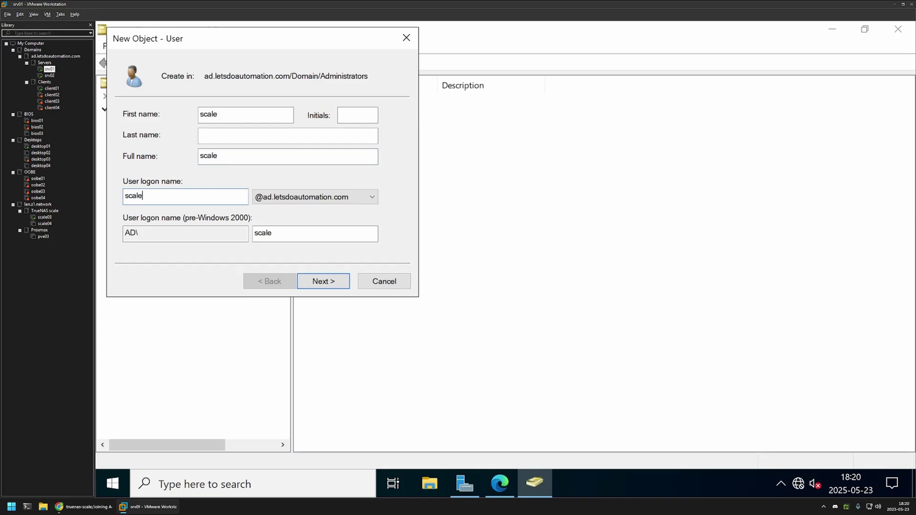
click(323, 280)
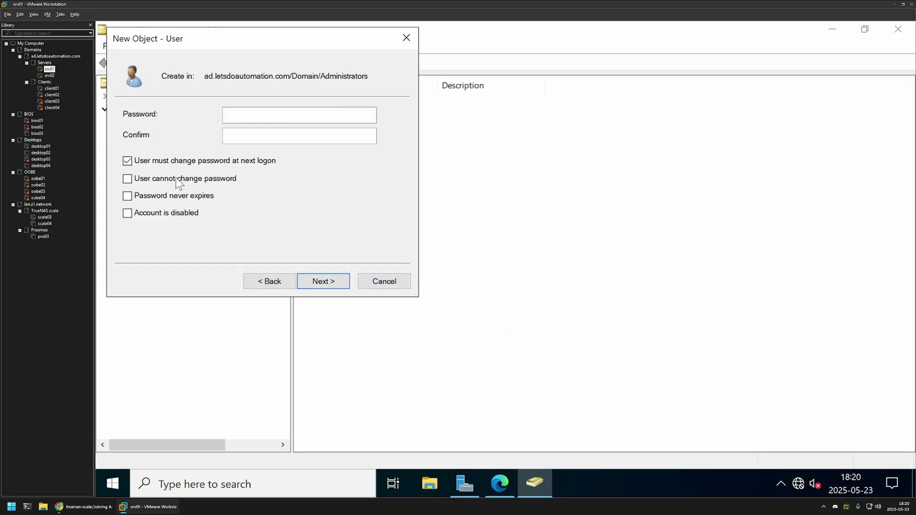
- Enter and confirm the new user's password, set it to never expire without a forced change at next logon, and create the user
click(169, 196)
click(625, 350)
text(*******)
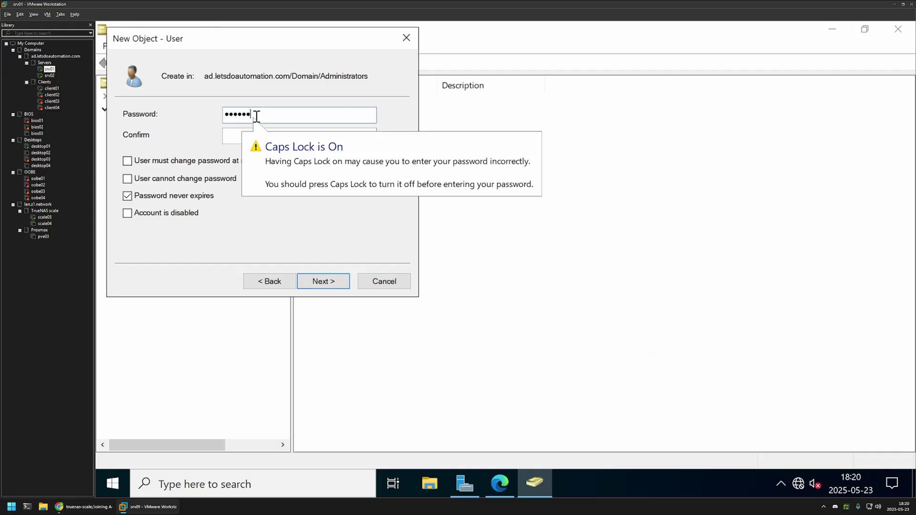
key(Tab)
text(*******)
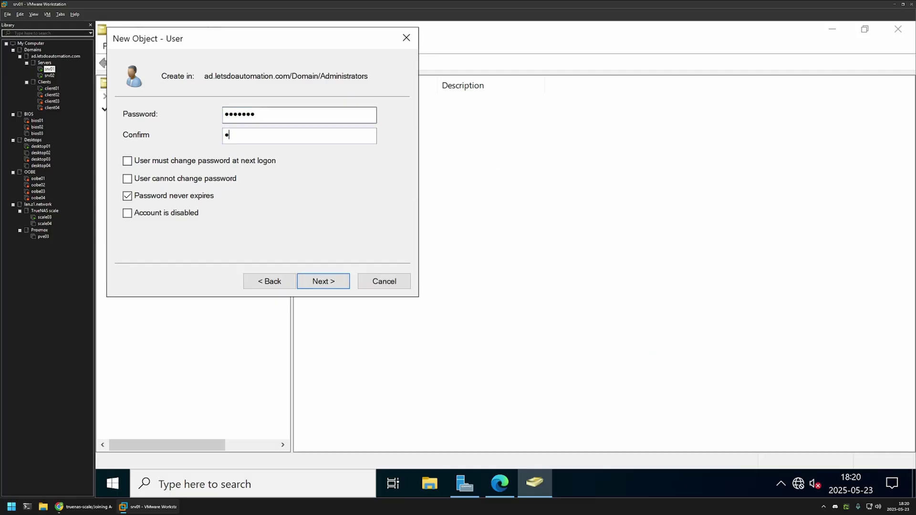
click(324, 281)
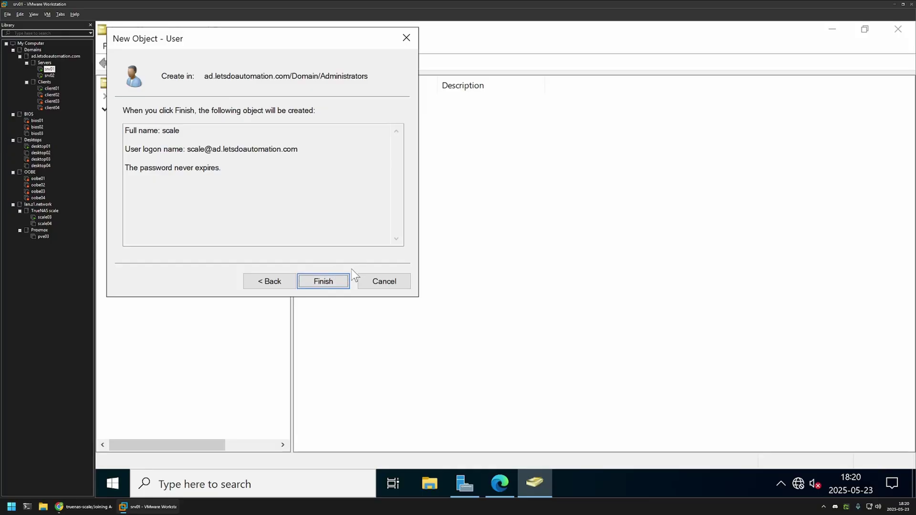
click(328, 280)
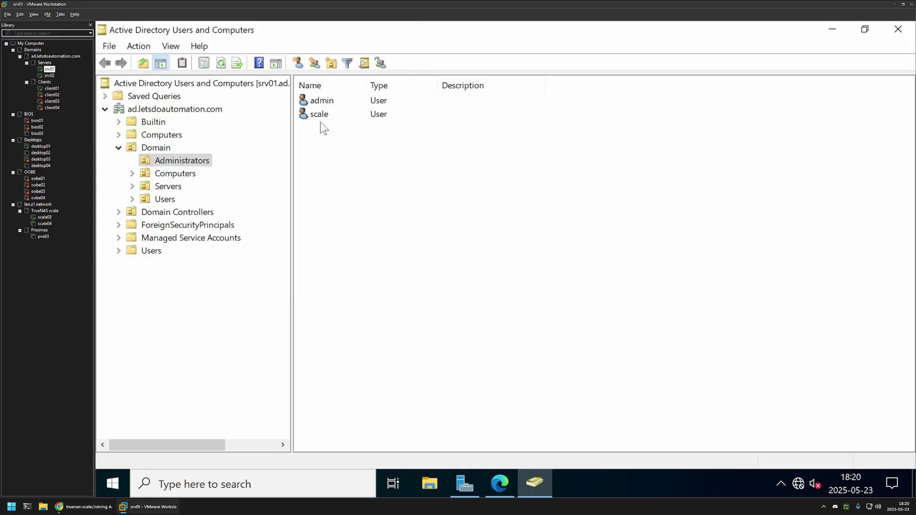
- Check the group memberships in the scale user's properties, leaving them unmodified
double_click(318, 114)
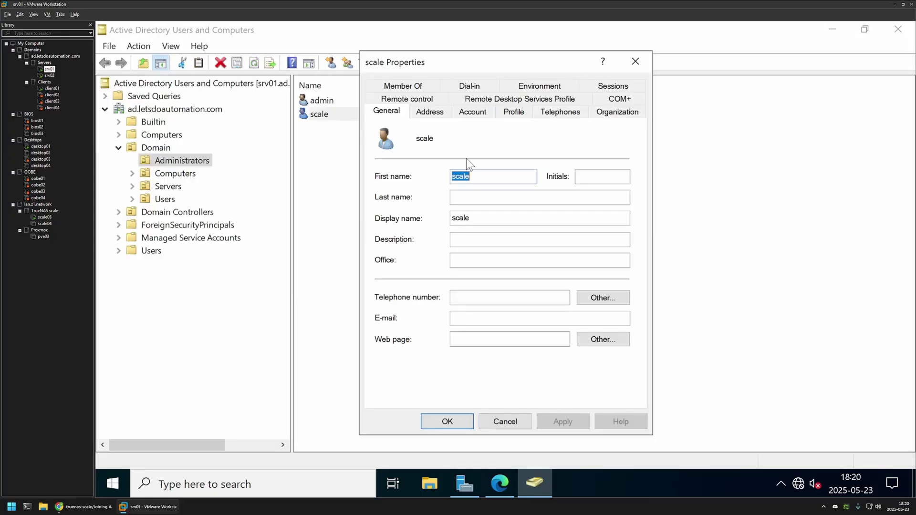
click(405, 86)
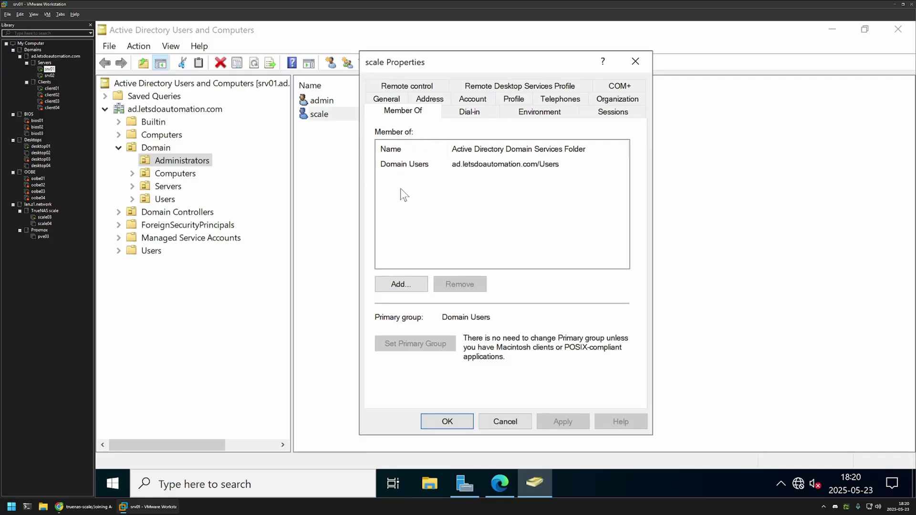
click(634, 61)
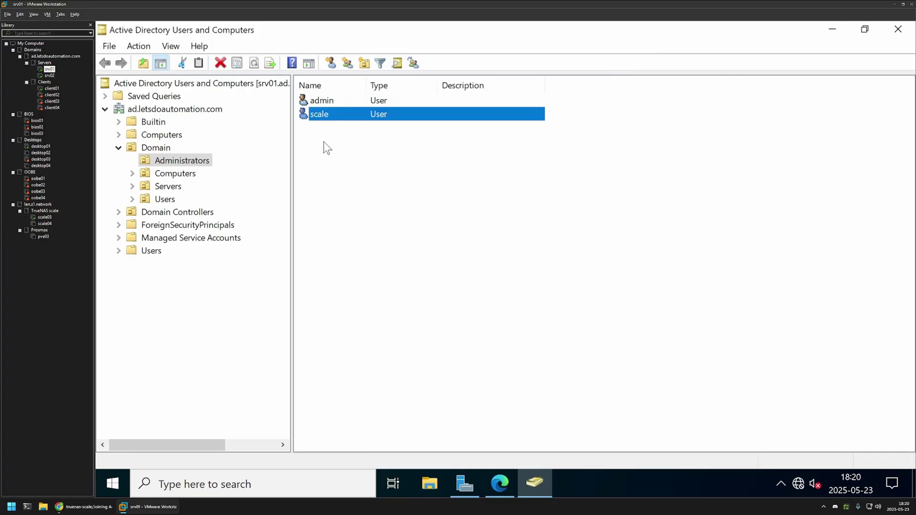
click(324, 143)
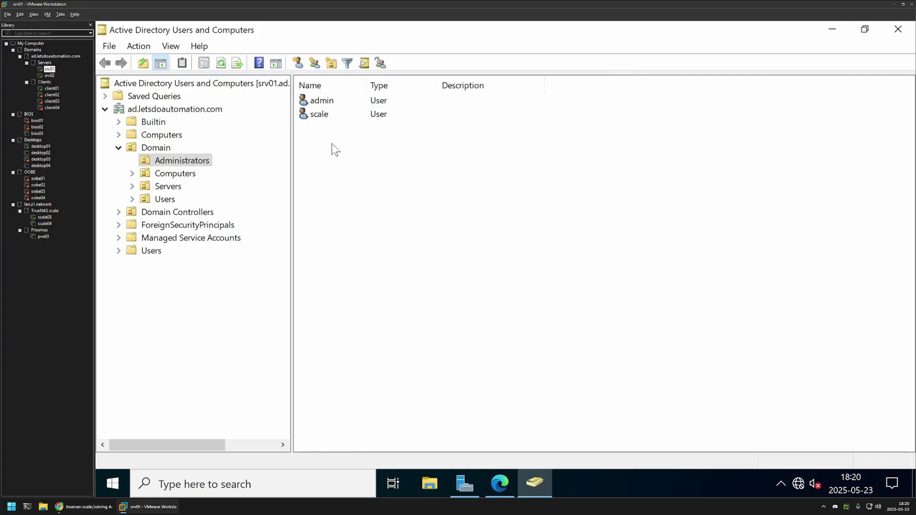
- Return to the TrueNAS Active Directory form, set the domain account name to scale and enter the domain account password
click(499, 482)
click(425, 274)
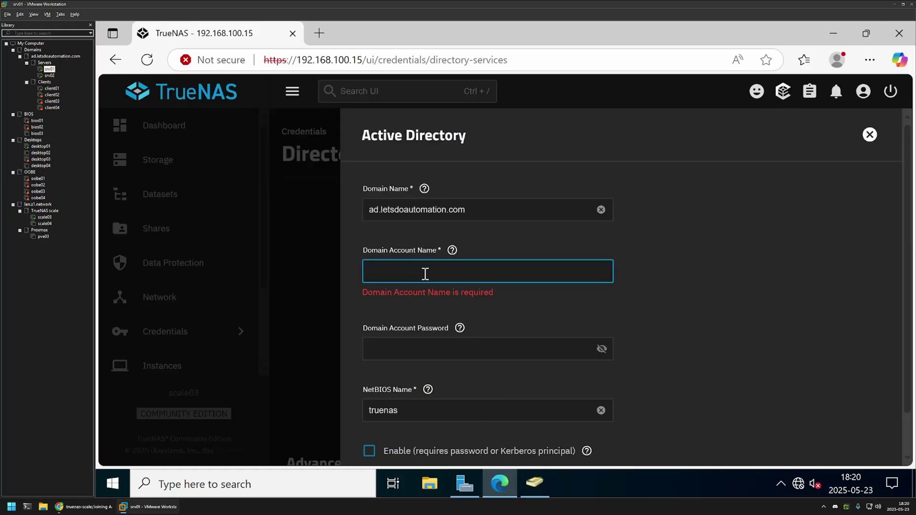
text(scale)
key(Tab)
text(••••••)
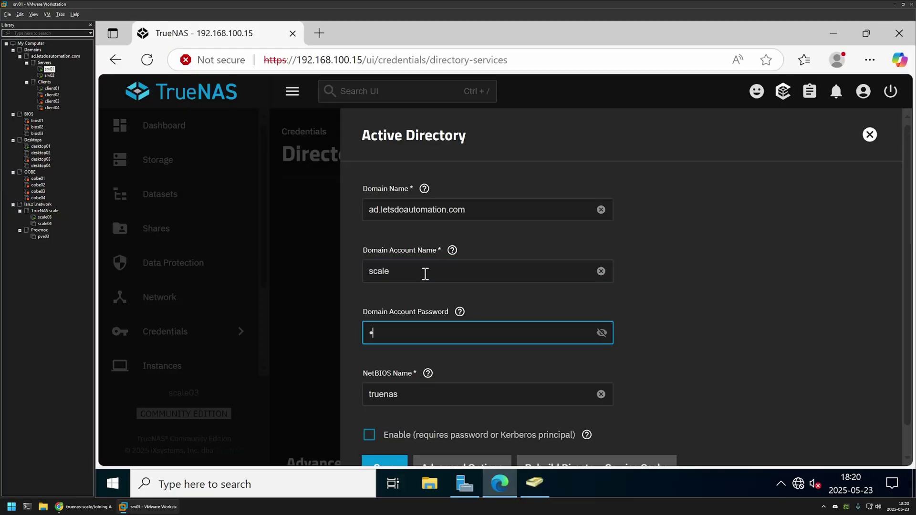
text(•)
drag(361, 373, 412, 373)
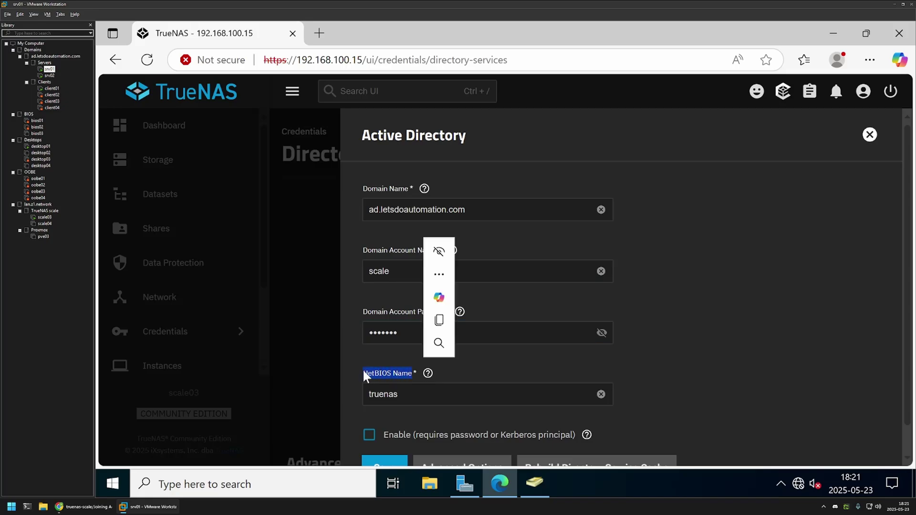
click(357, 371)
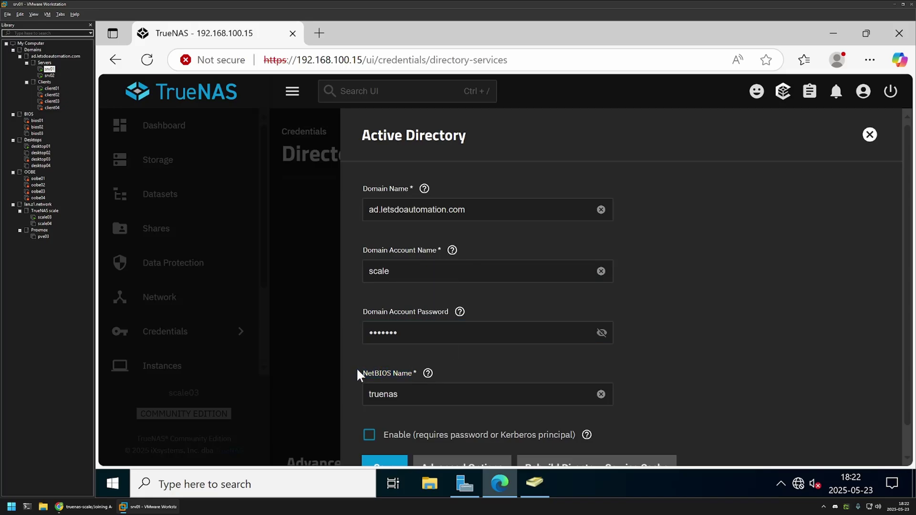
- Set the NetBIOS name in the Active Directory form to scale03
drag(412, 373, 357, 372)
click(361, 371)
drag(411, 390, 349, 393)
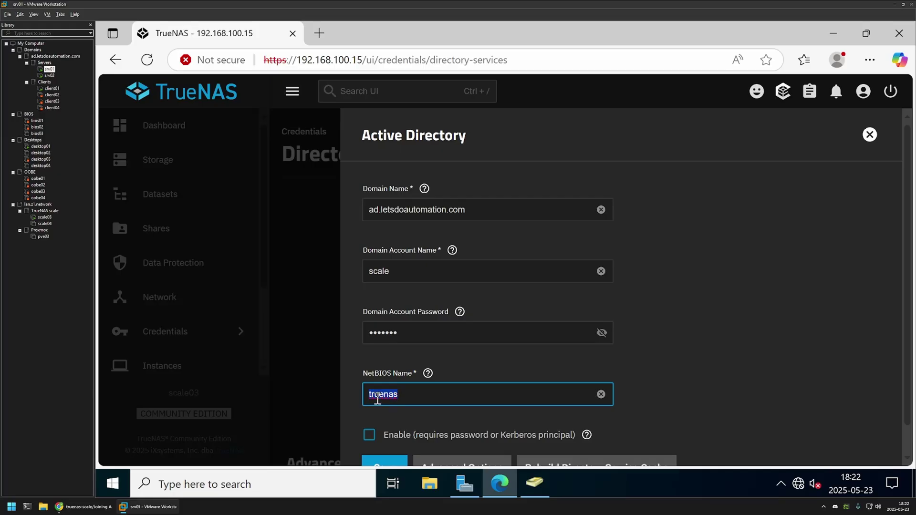
click(351, 389)
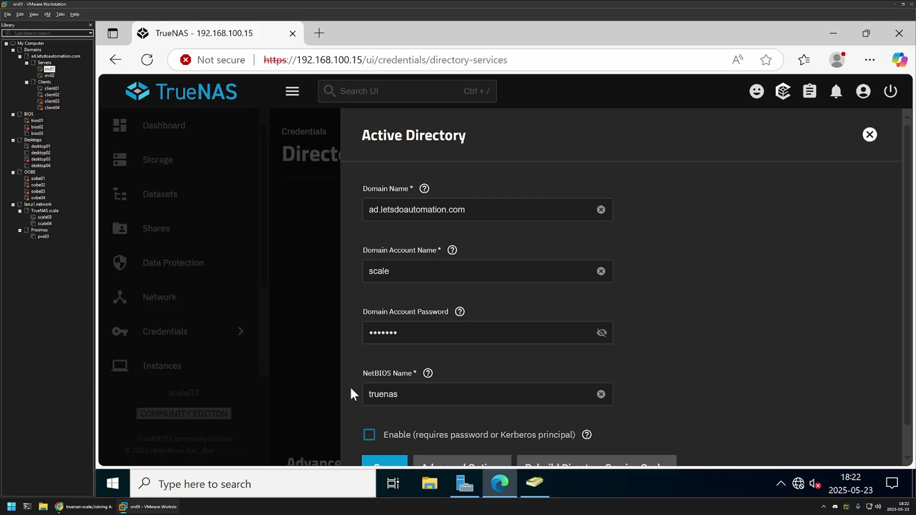
drag(429, 395, 325, 374)
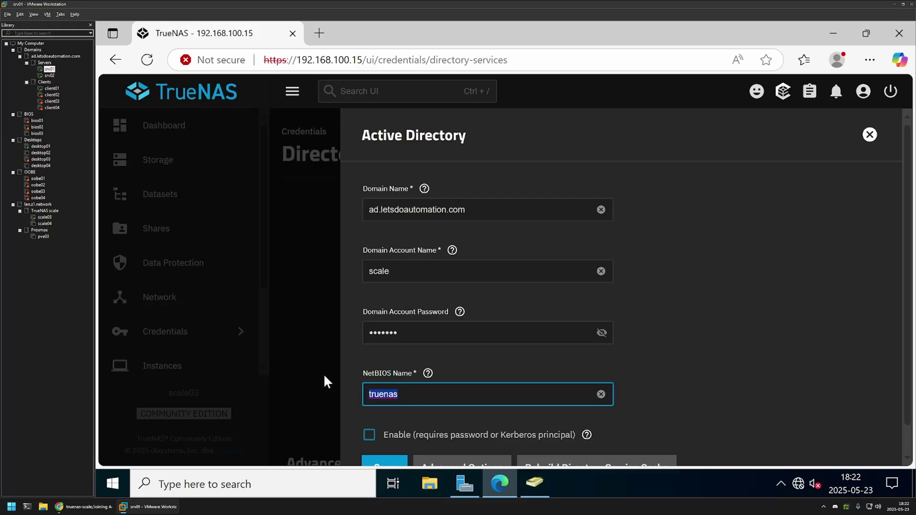
text(scale03)
- Enable the Active Directory service and save the configuration to join TrueNAS to the domain
scroll(359, 380, down, 1)
click(368, 406)
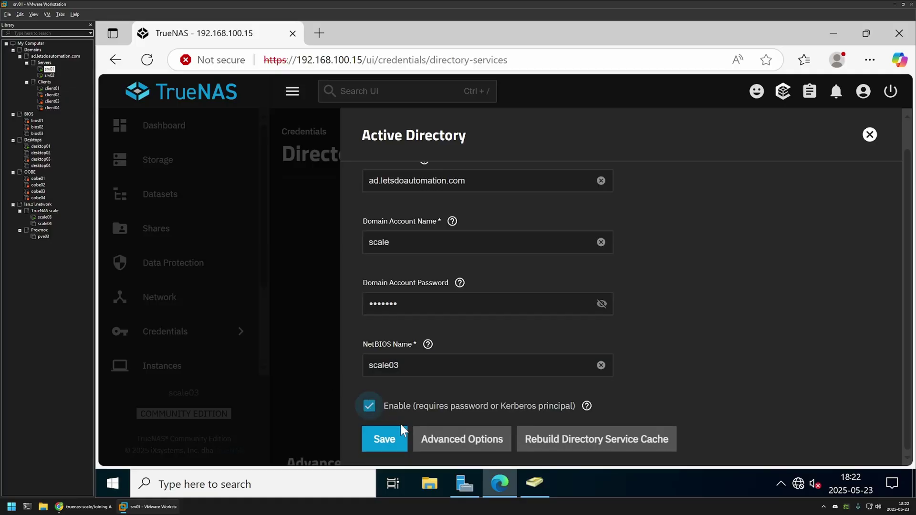
click(383, 438)
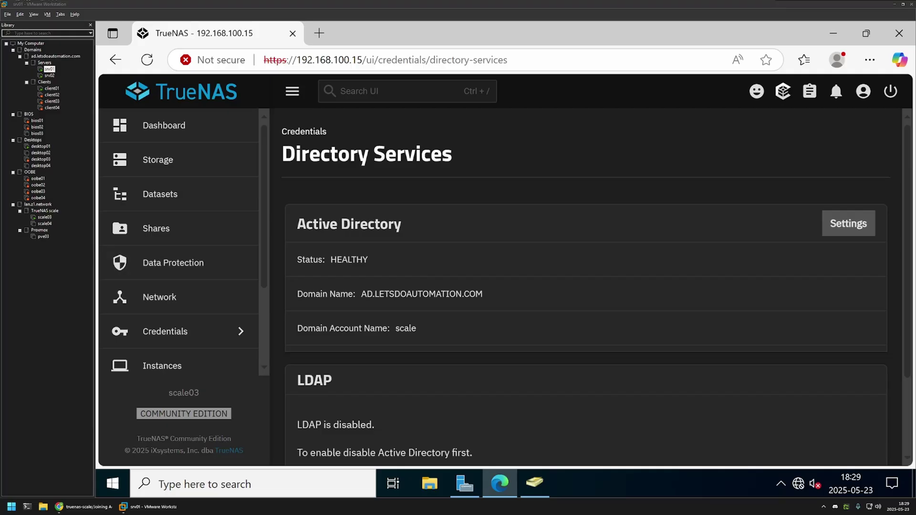
- Switch to Active Directory Users and Computers, check the domain's default Computers container for the TrueNAS computer account, and return to the browser
click(534, 484)
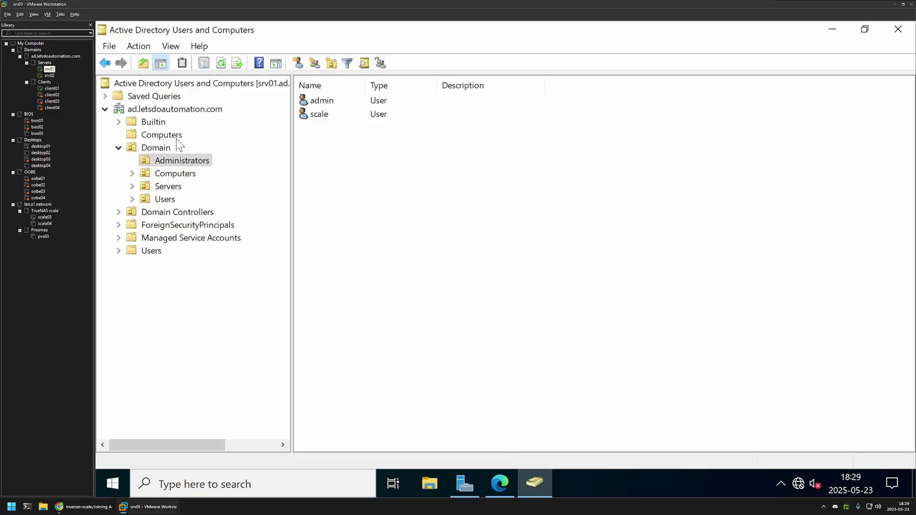
click(154, 134)
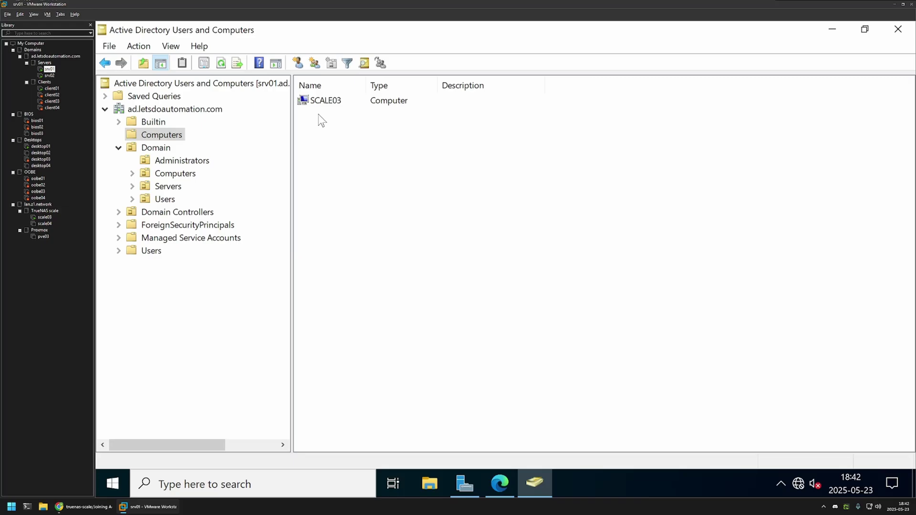
click(502, 475)
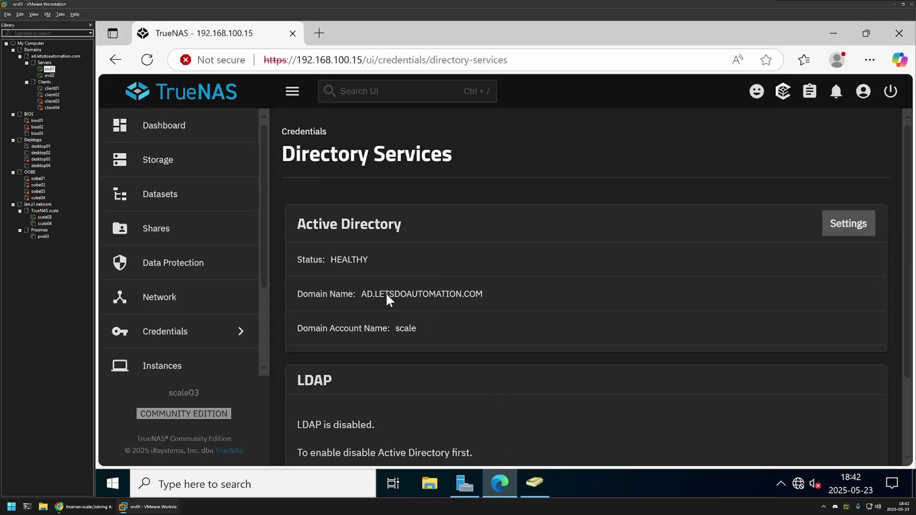
- Review the TrueNAS Users list under Credentials for the accounts imported from the AD domain
click(190, 337)
click(321, 135)
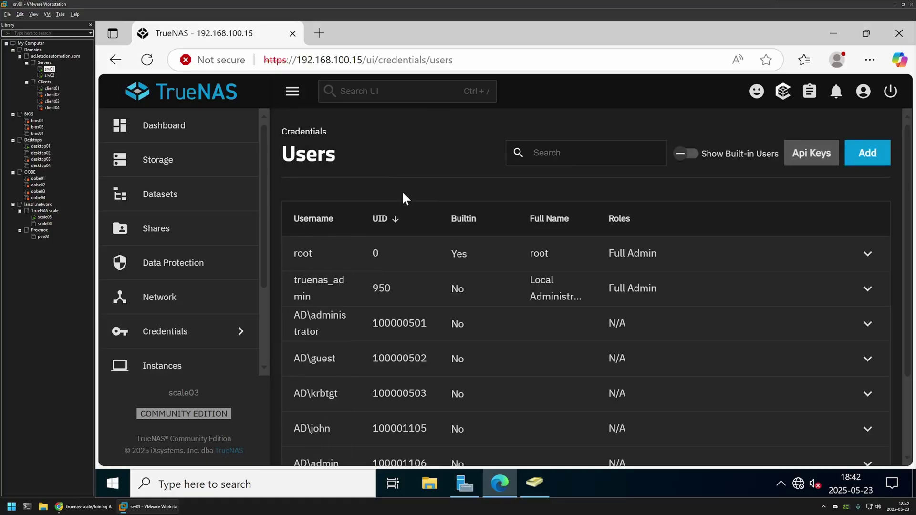
drag(284, 318, 477, 420)
scroll(436, 348, down, 2)
click(477, 420)
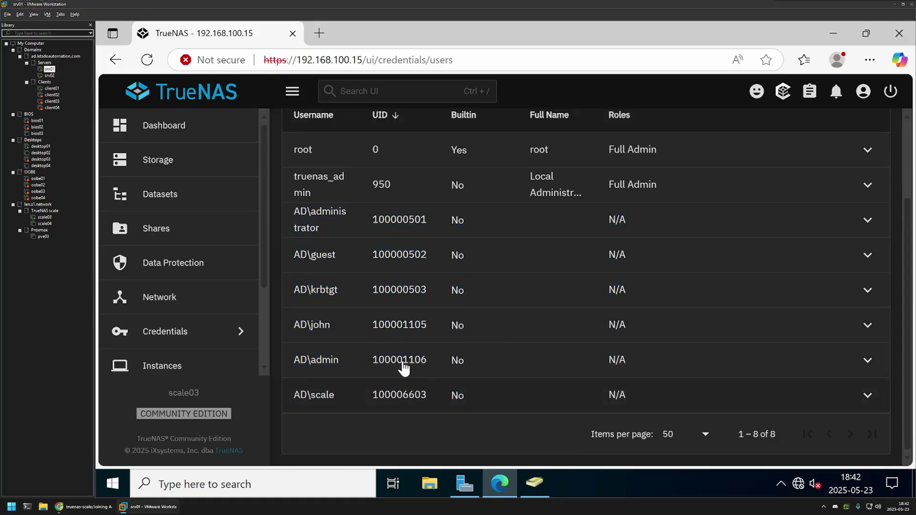
- Review the TrueNAS Groups list under Credentials for the groups imported from the AD domain
click(216, 340)
click(322, 172)
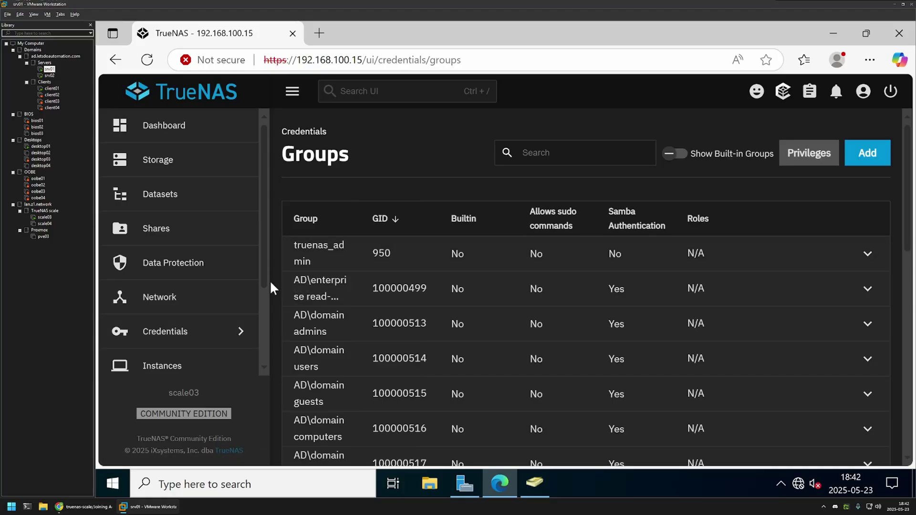
scroll(398, 312, down, 8)
drag(382, 309, 494, 396)
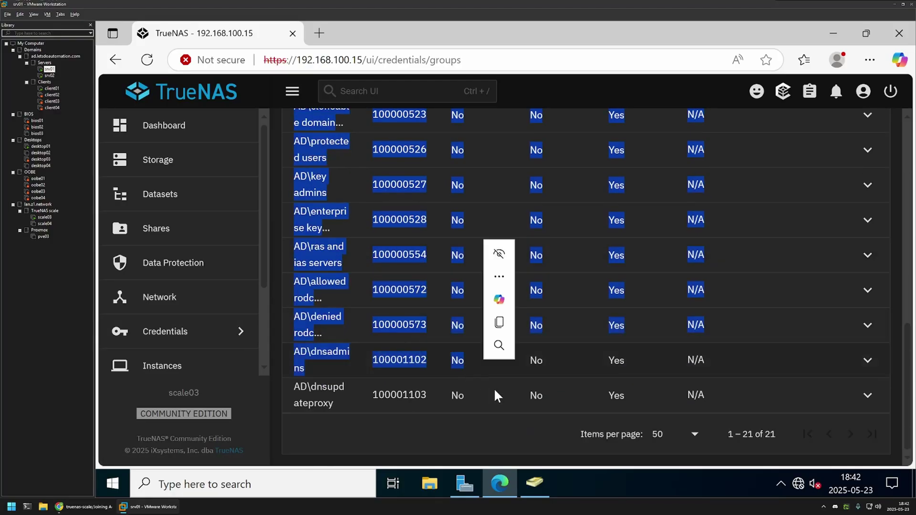
click(562, 429)
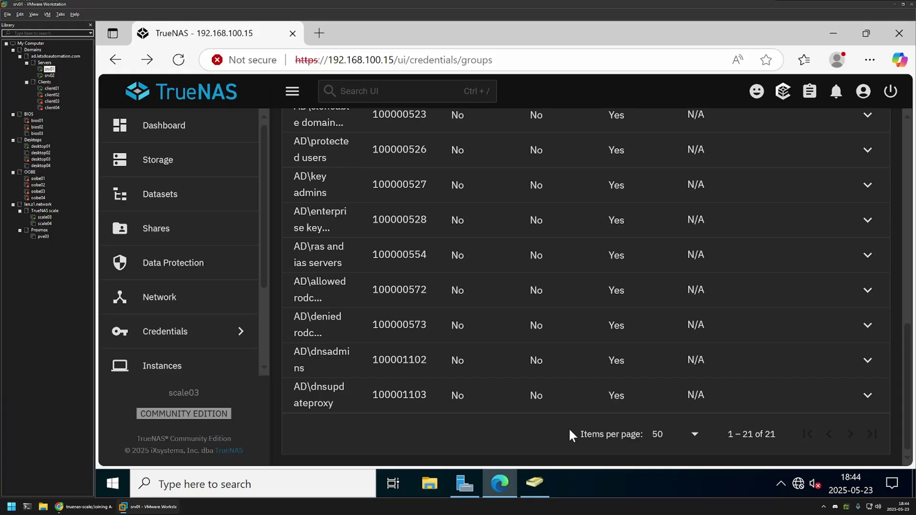
- Start a new dataset under zpool and name it data
click(200, 203)
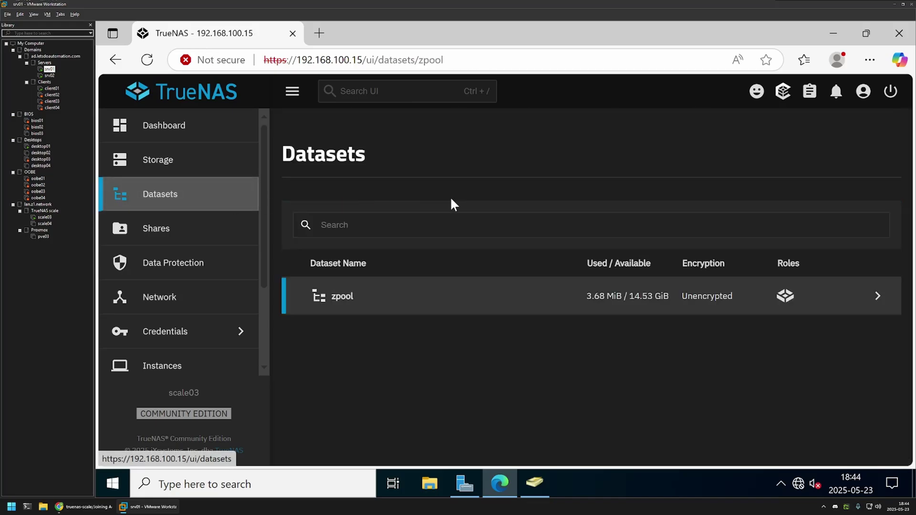
click(378, 299)
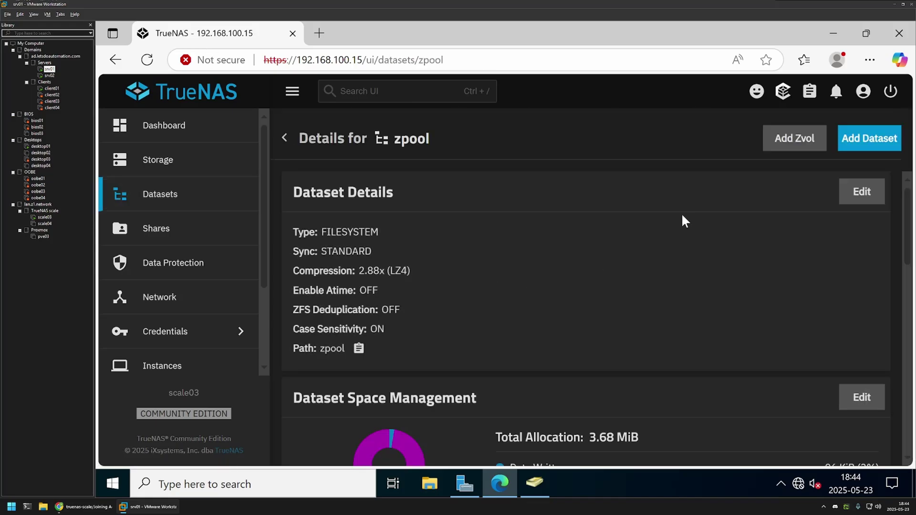
click(865, 139)
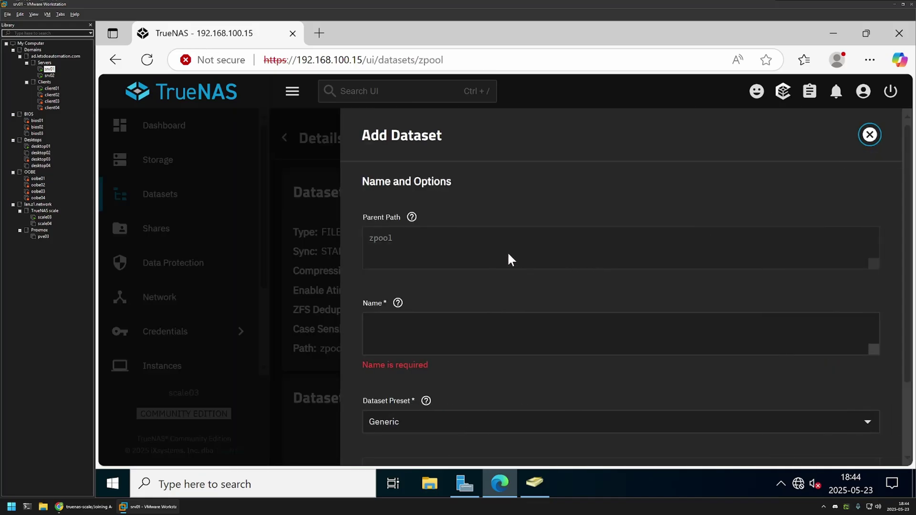
click(412, 326)
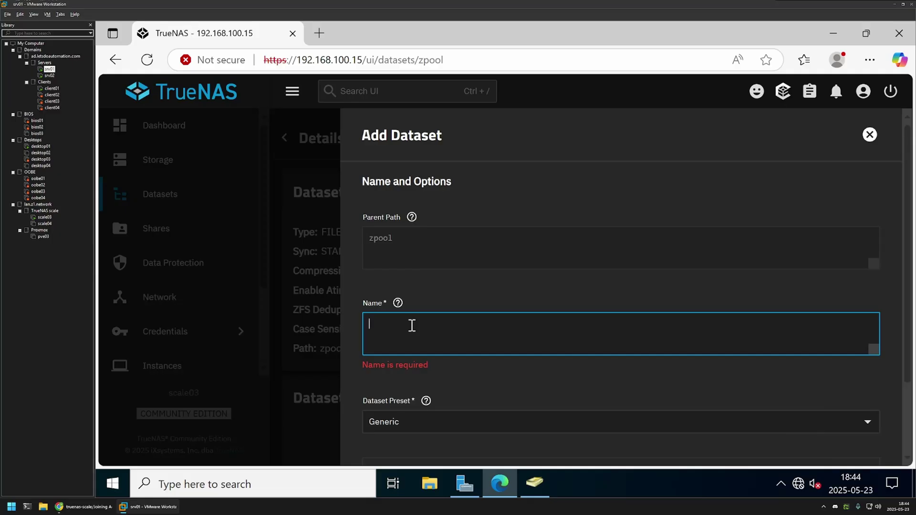
text(data)
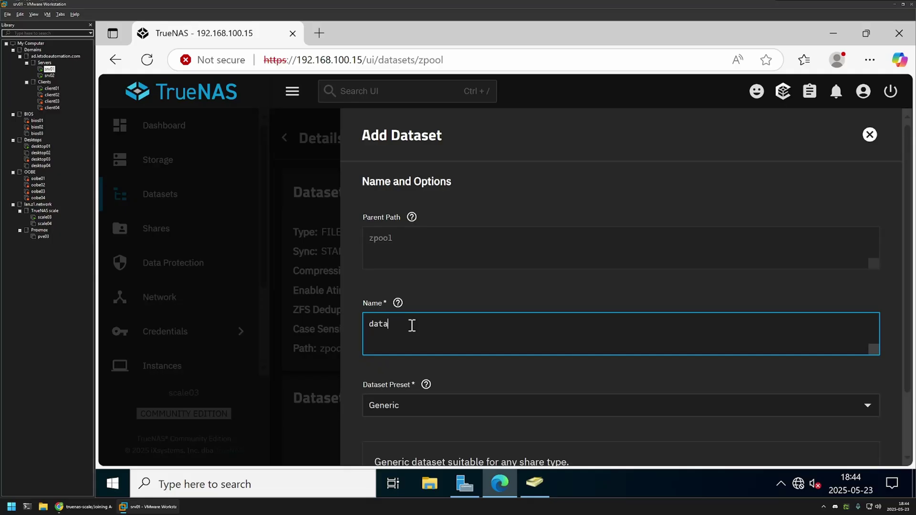
- Save the dataset with the SMB preset and an SMB share named data, and start the SMB service with automatic startup enabled
scroll(381, 315, down, 2)
click(395, 331)
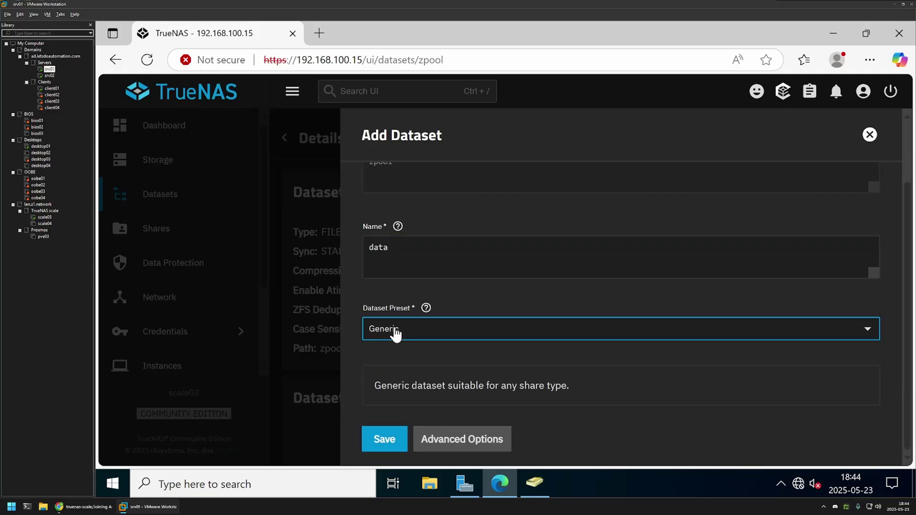
click(400, 385)
scroll(367, 354, down, 3)
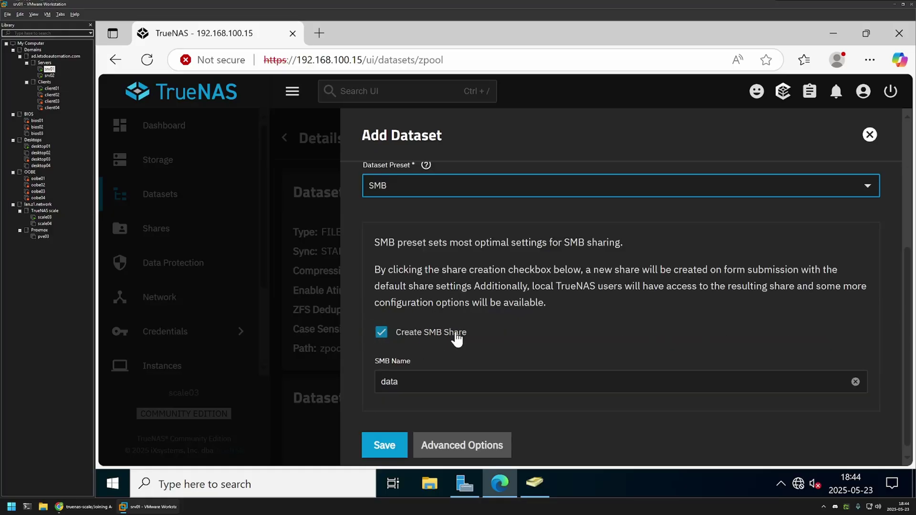
click(384, 443)
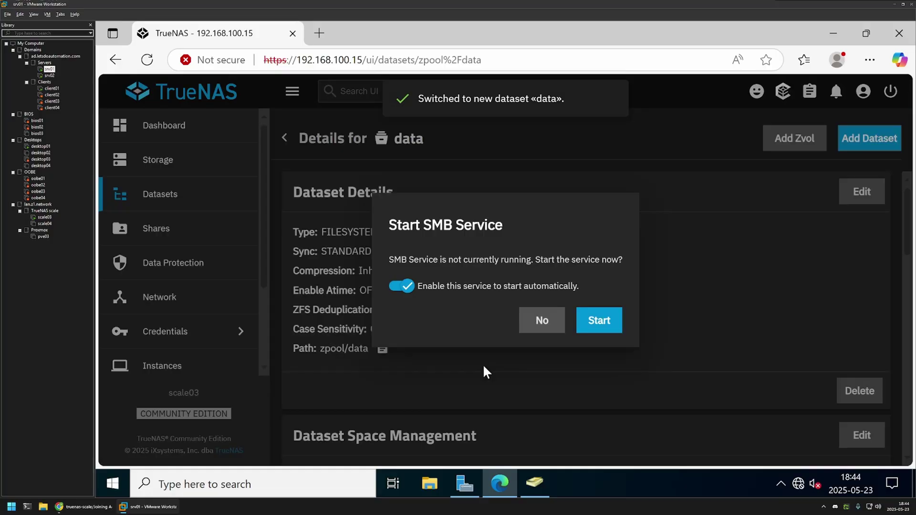
click(599, 321)
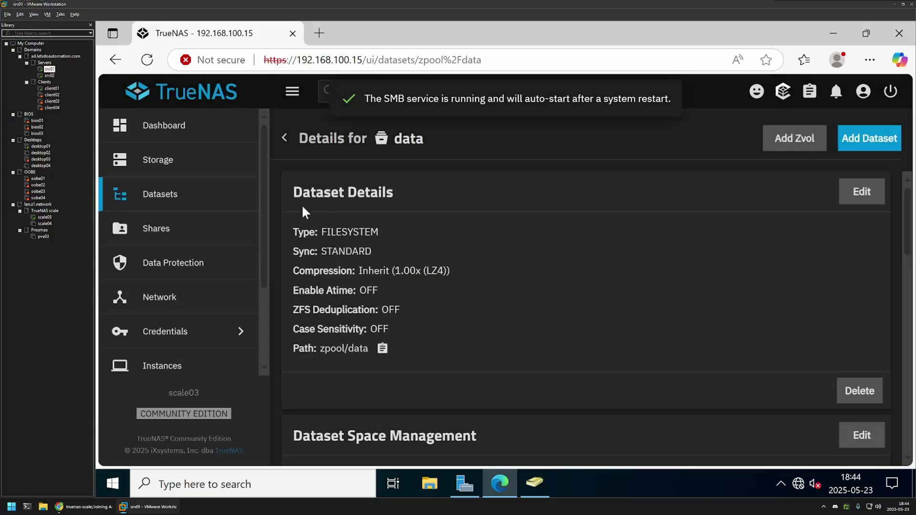
- Examine the filesystem access control list of the data SMB share for local and domain group permissions
click(207, 229)
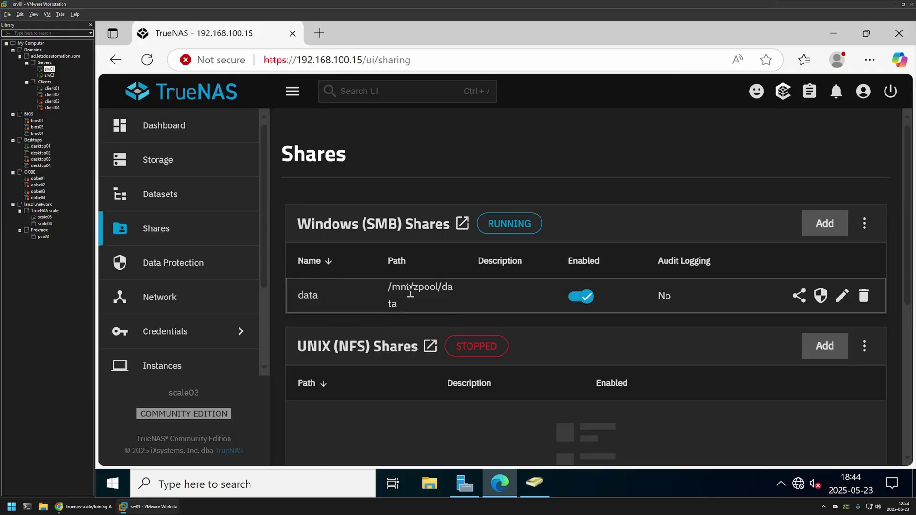
click(820, 296)
scroll(628, 322, down, 3)
scroll(627, 321, down, 2)
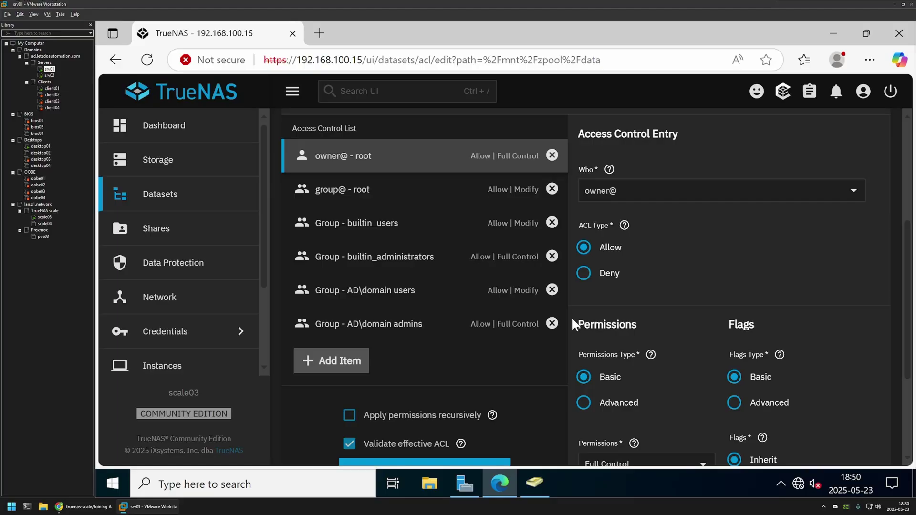
- Switch to the client01 virtual machine and check which domain account is signed in
click(52, 88)
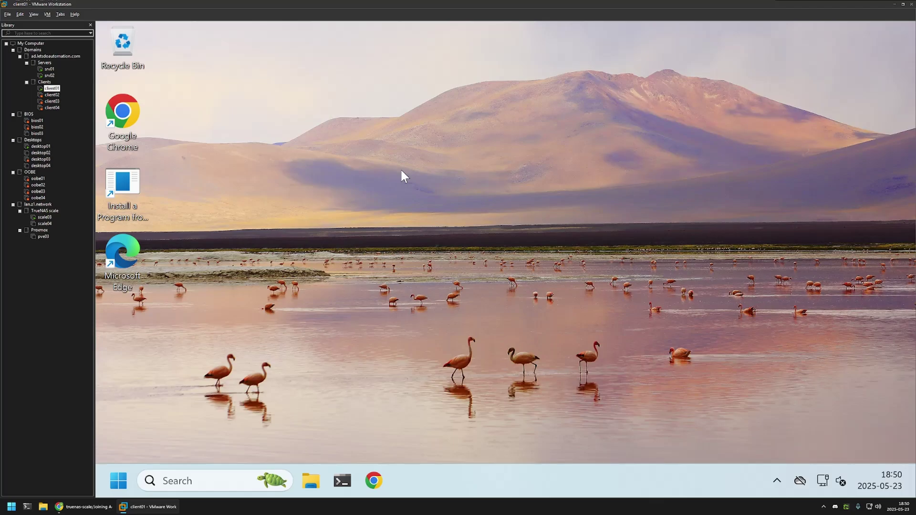
key(super)
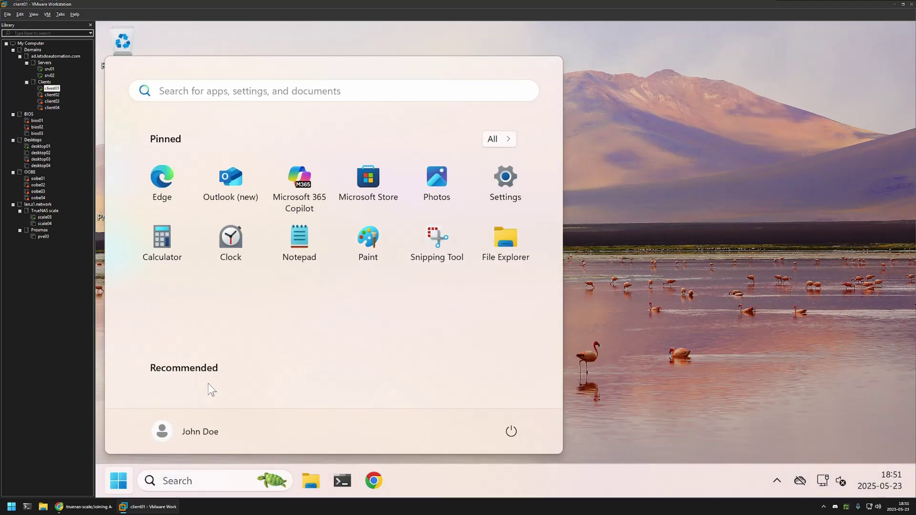
click(196, 433)
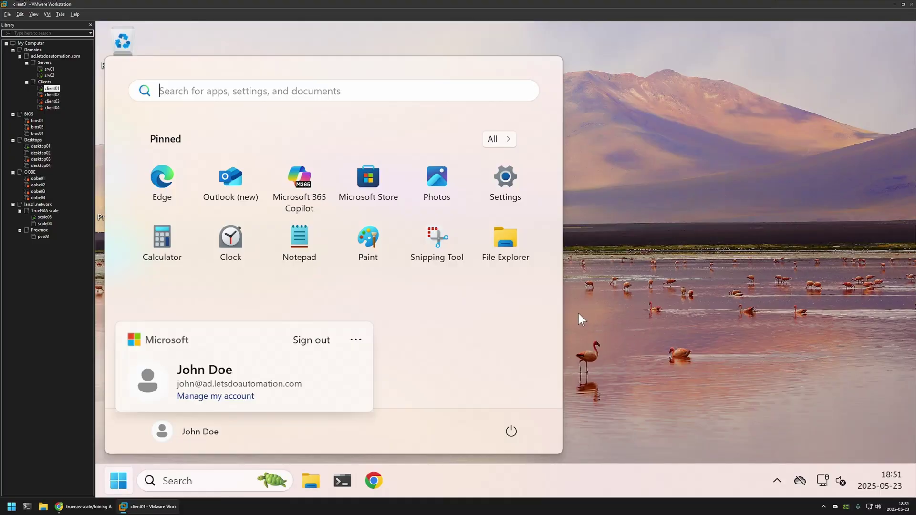
- Open File Explorer on client01, go to \\scale03, and open the data share
click(503, 254)
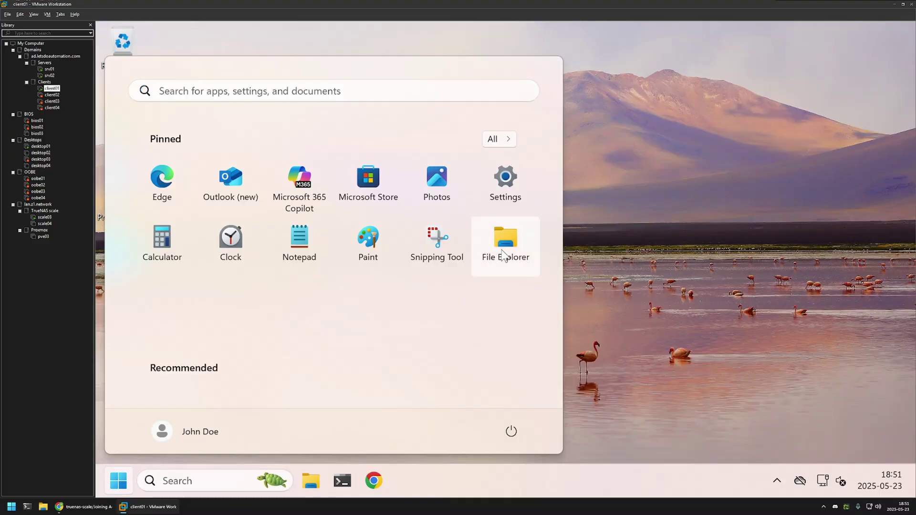
click(504, 254)
click(493, 72)
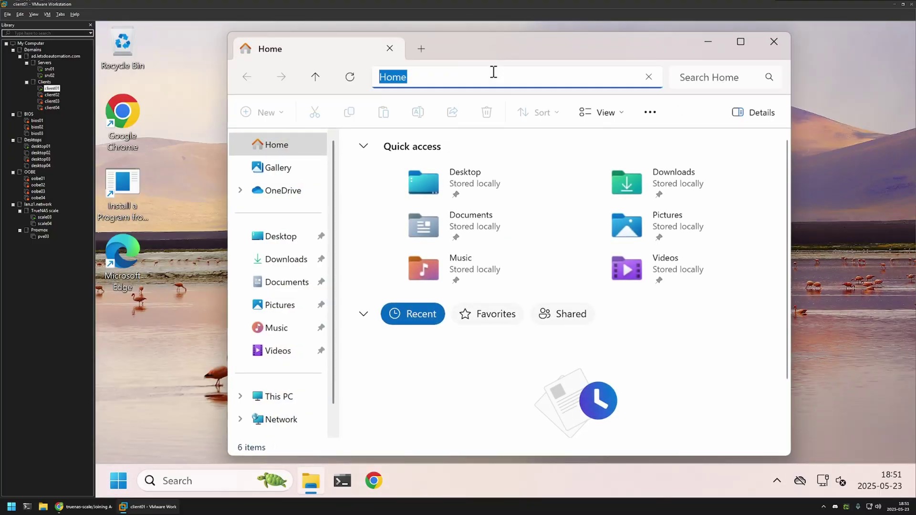
text(\)
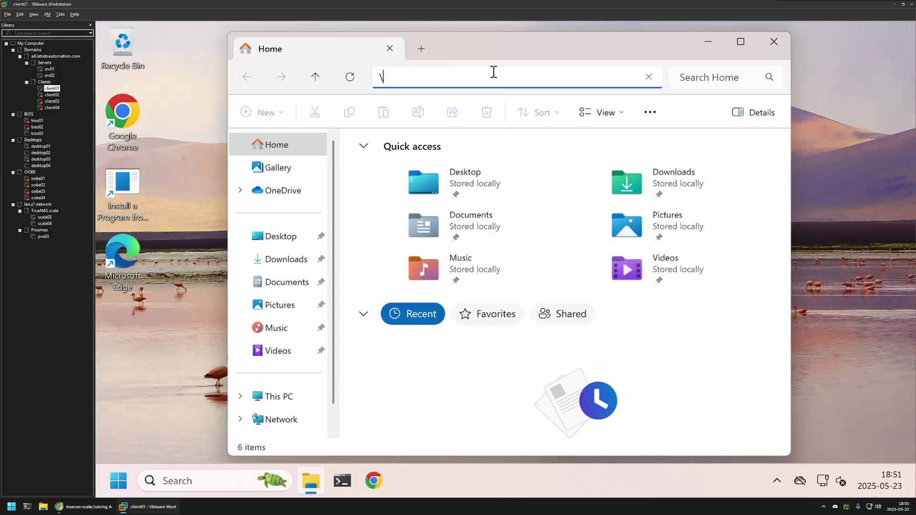
text(\scale03)
key(Return)
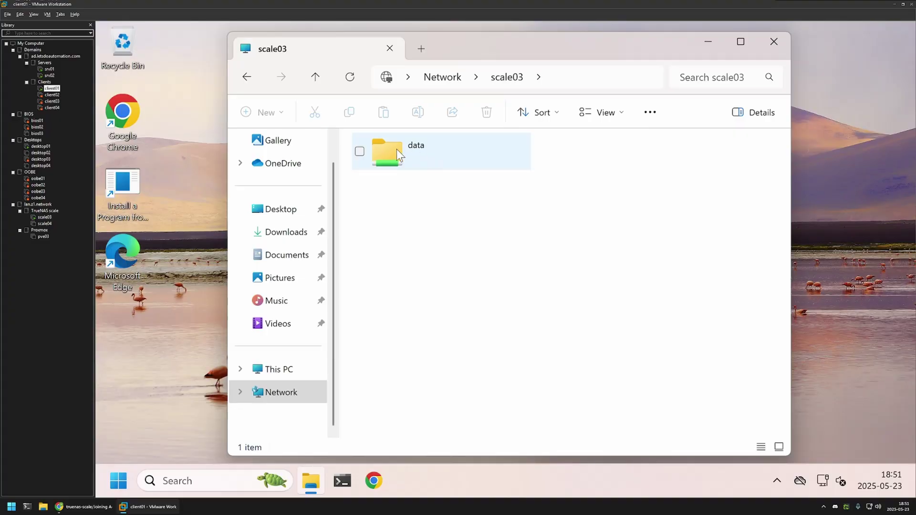
double_click(419, 152)
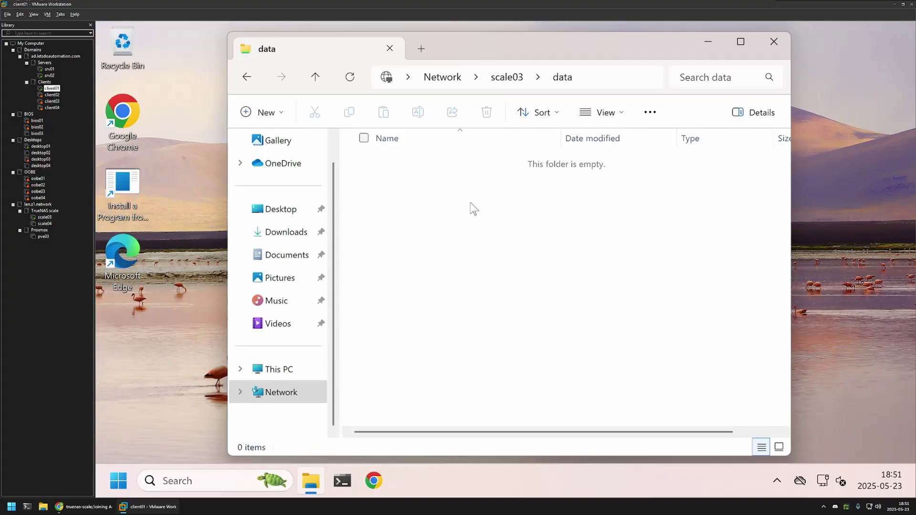
- Create a new text document and a new folder in the data share to test write access
right_click(387, 179)
mouse_move(445, 302)
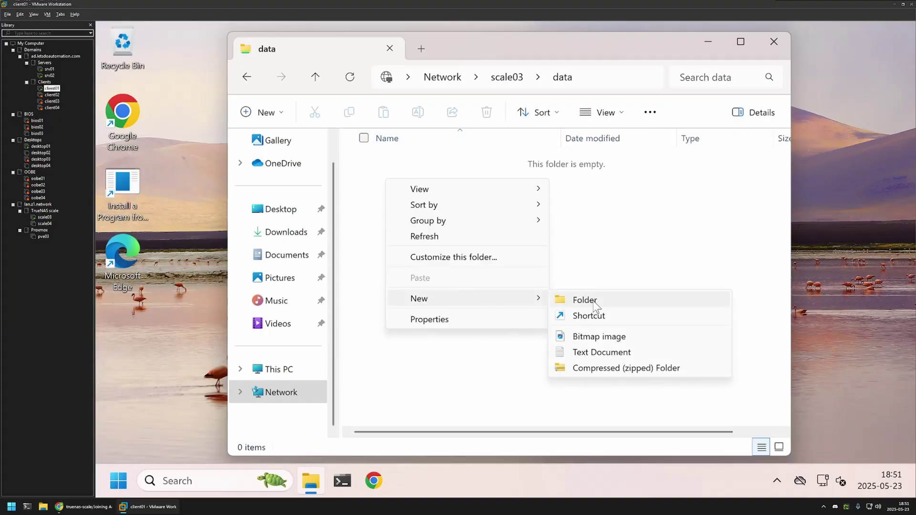
click(593, 352)
right_click(391, 228)
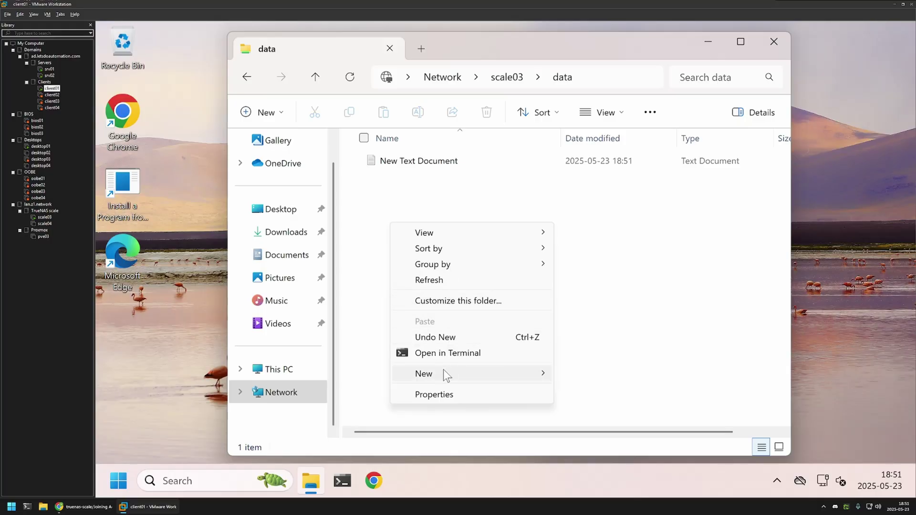
mouse_move(442, 372)
click(586, 373)
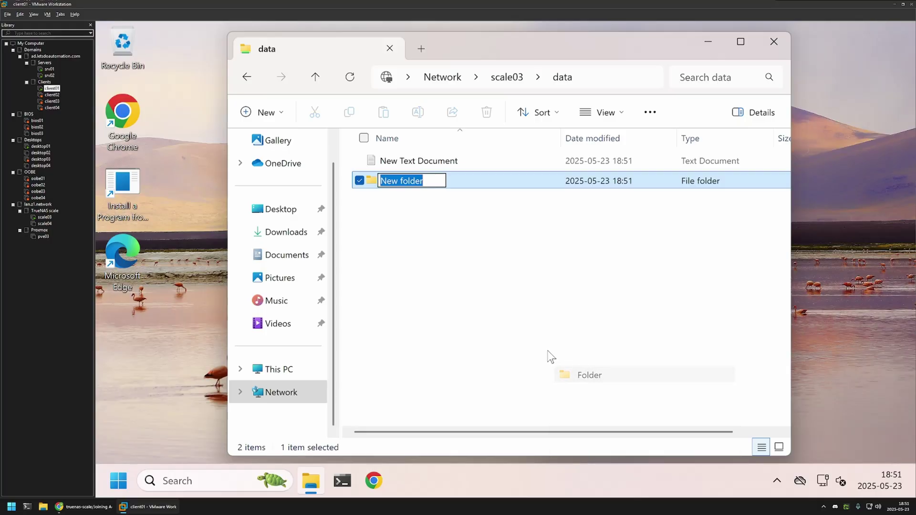
- Keep the new folder's default name and check the README in Chrome for the objective about accessing the share with a non-domain user
click(364, 203)
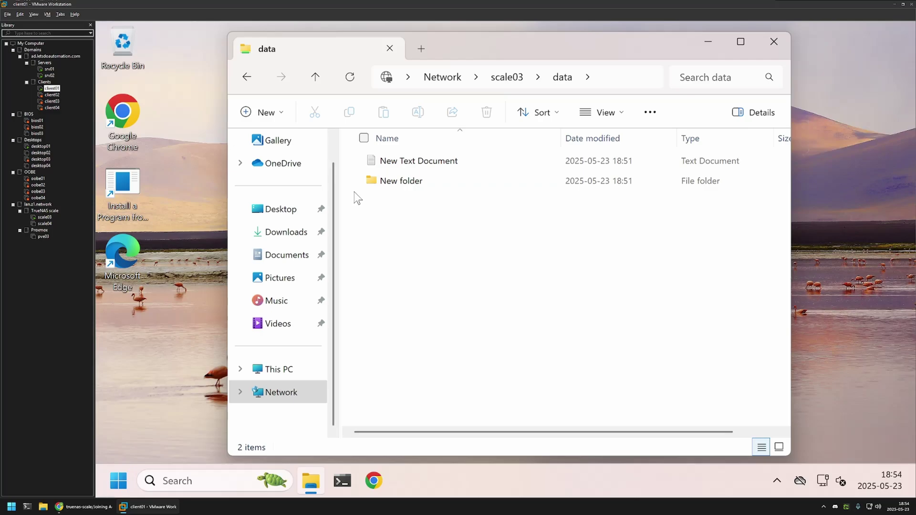
click(81, 506)
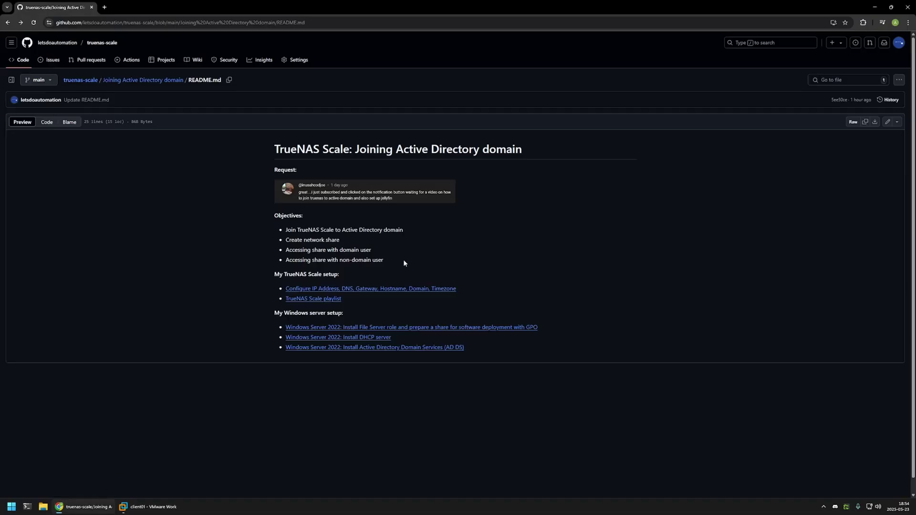
drag(384, 260, 285, 261)
click(388, 262)
click(148, 507)
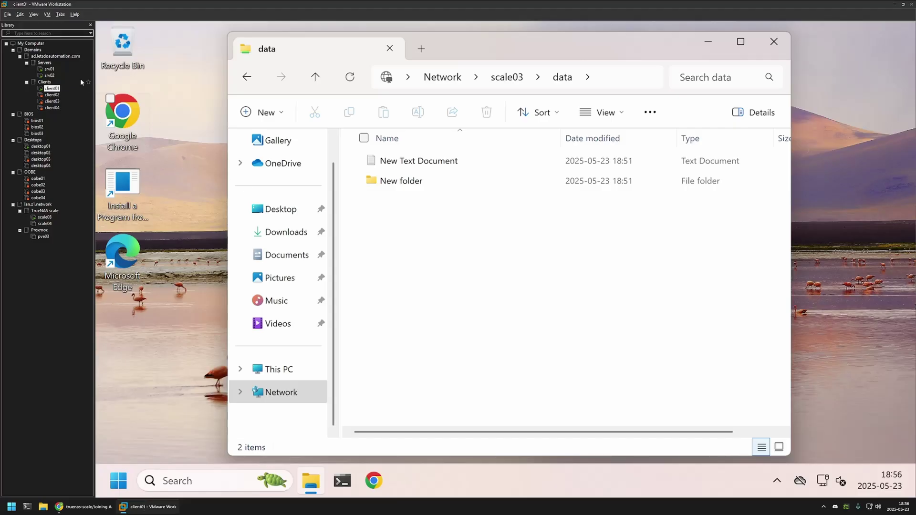
- Switch to the srv01 virtual machine and start adding a local TrueNAS user, entering the user's full name
click(49, 69)
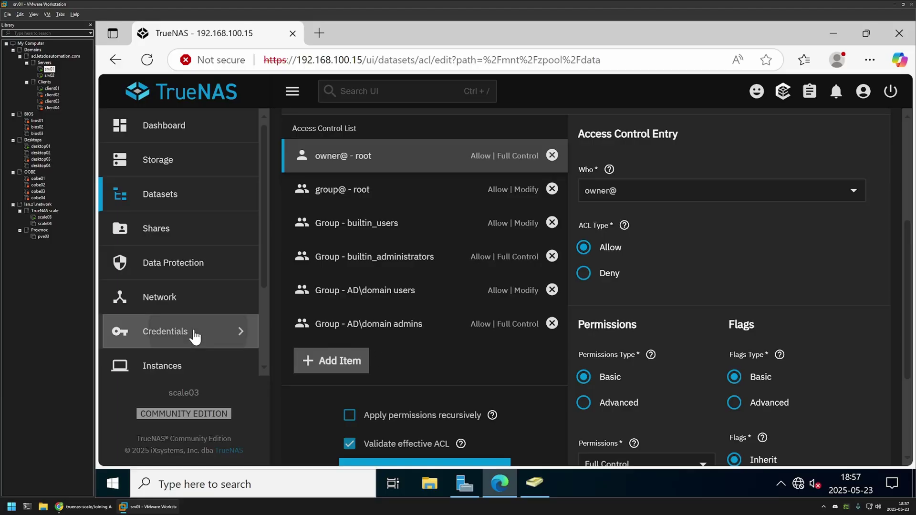
click(249, 332)
click(325, 138)
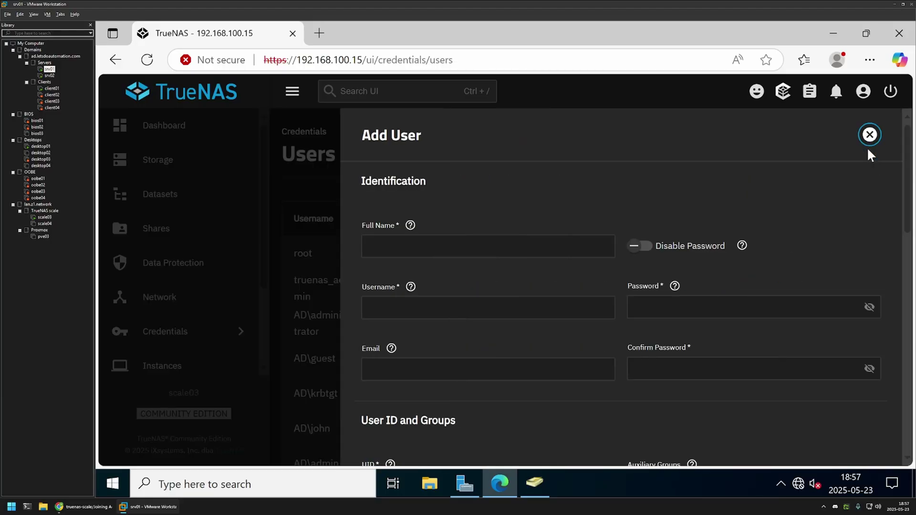
click(462, 246)
text(bob)
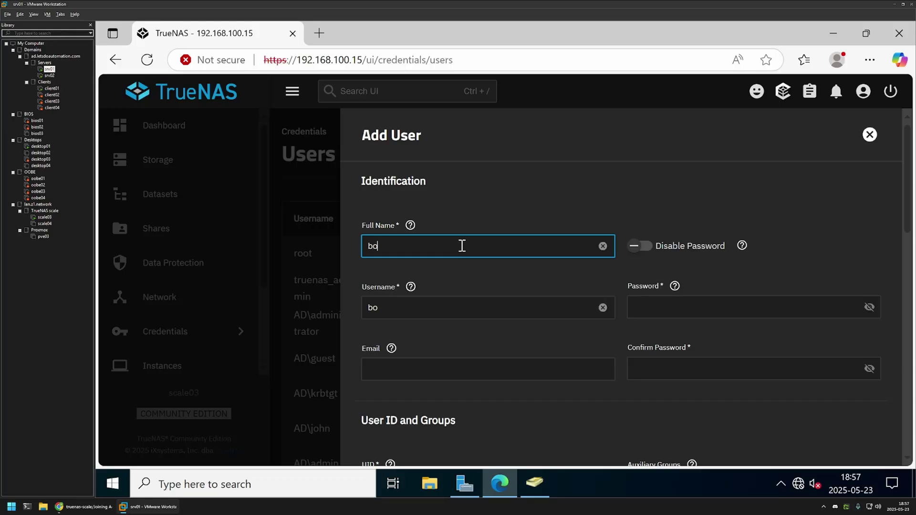
- Enter and confirm the new user's password, check that SMB User is enabled, and save the account
click(663, 301)
text(•••••••)
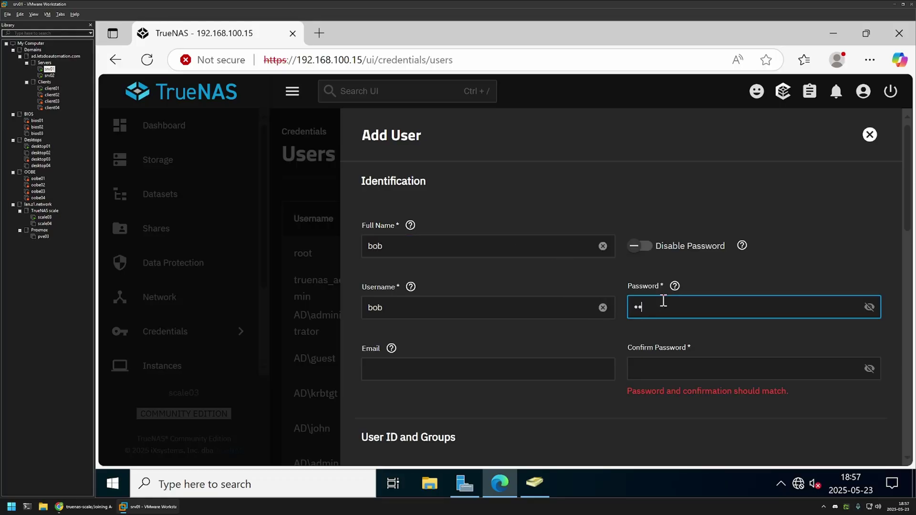
click(666, 368)
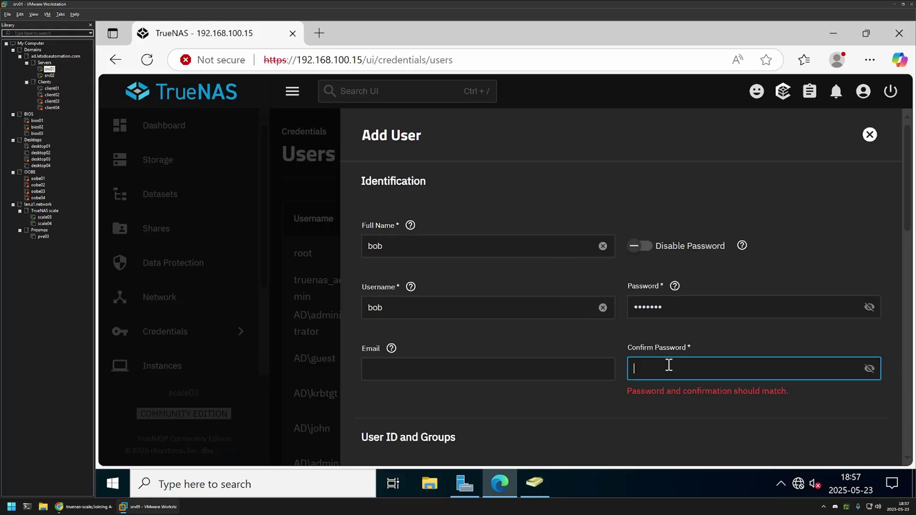
text(•••••••)
scroll(620, 267, down, 10)
scroll(620, 265, down, 5)
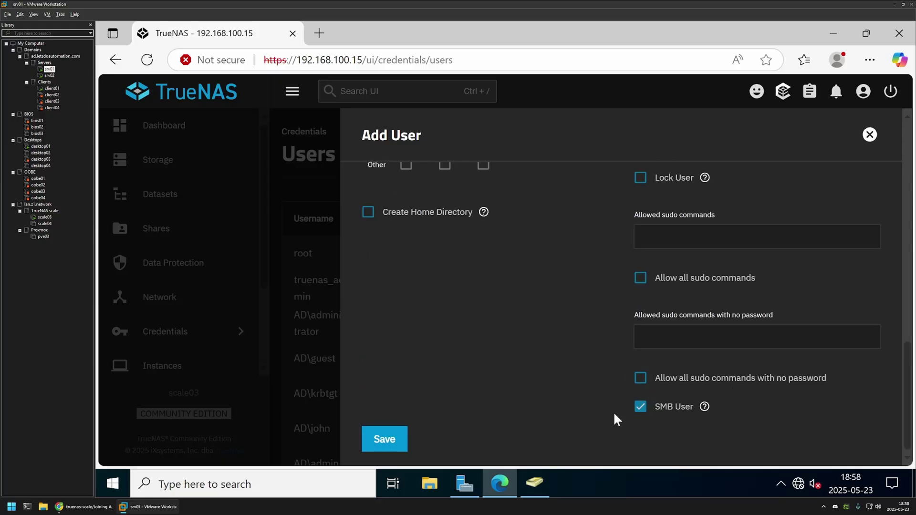
click(384, 439)
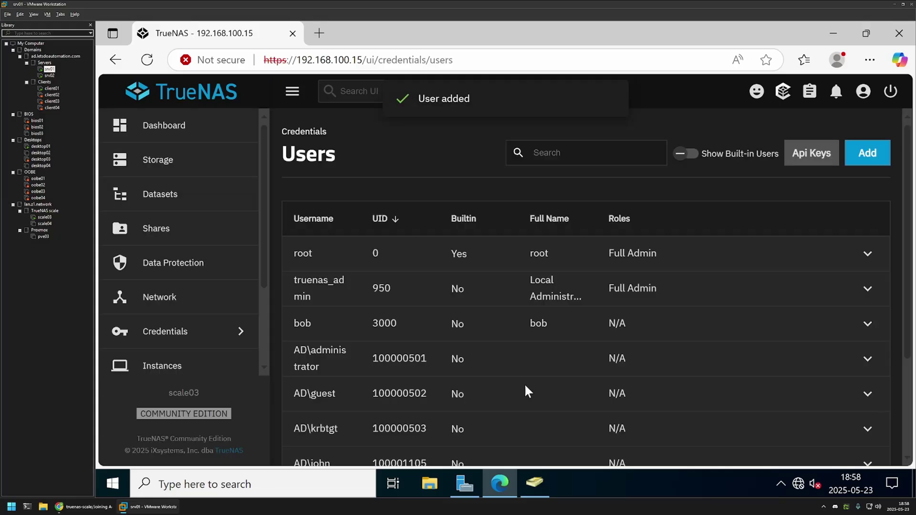
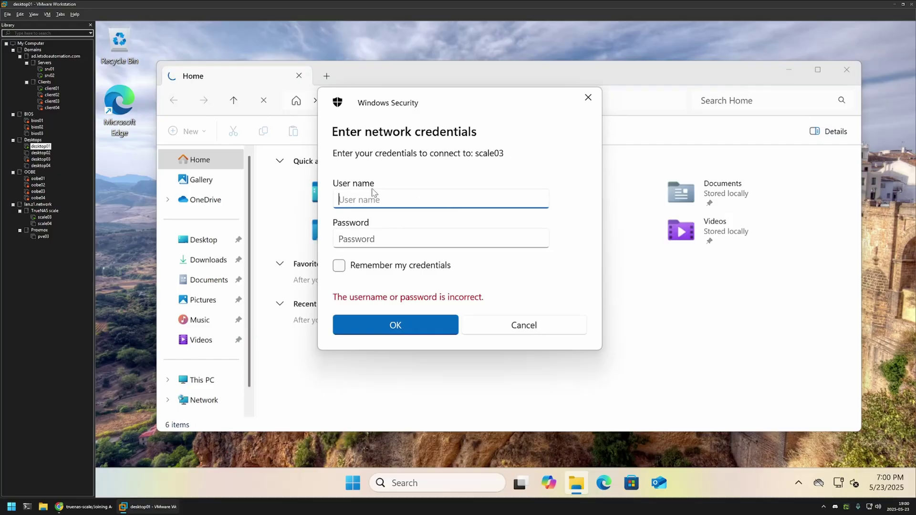
- Try to connect to scale03 from desktop01 with the local user's plain user name and account password
text(bob)
key(Tab)
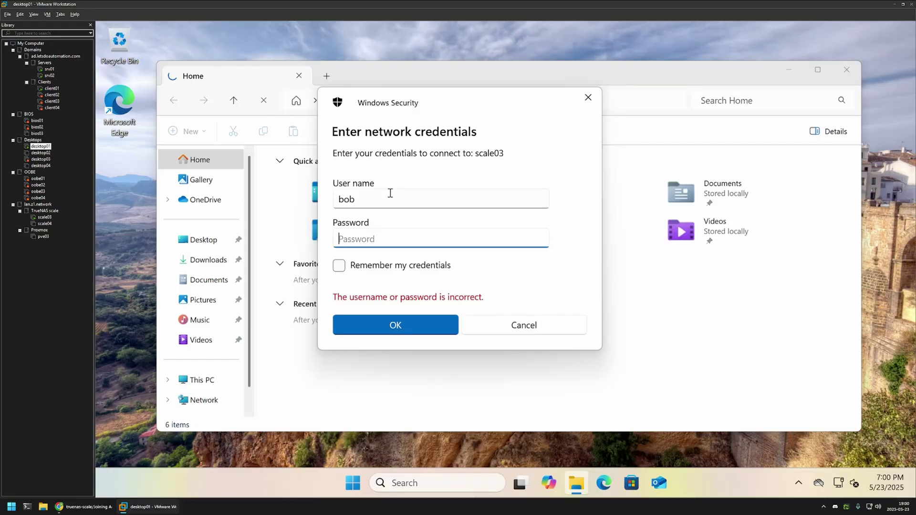
text(•••••••)
click(429, 325)
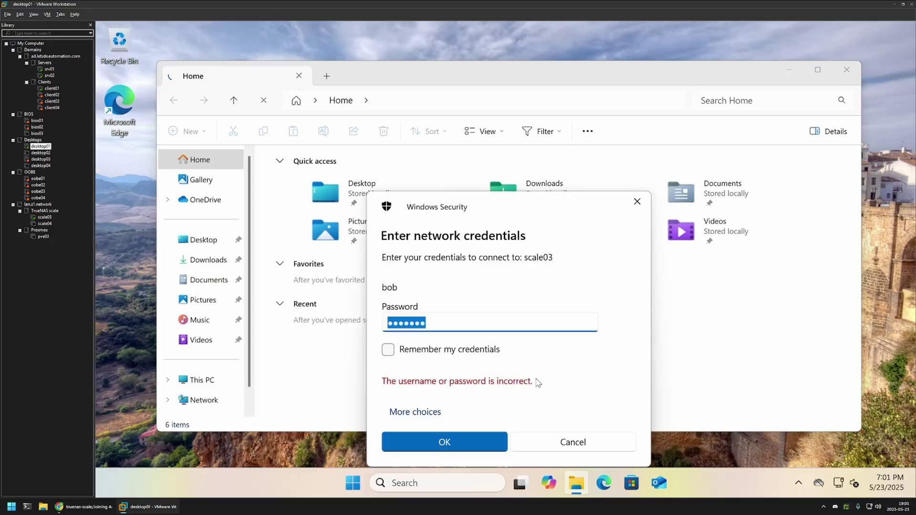
- Sign in to scale03 with a different account, entering the local user name prefixed with scale03\ and the account password
click(429, 412)
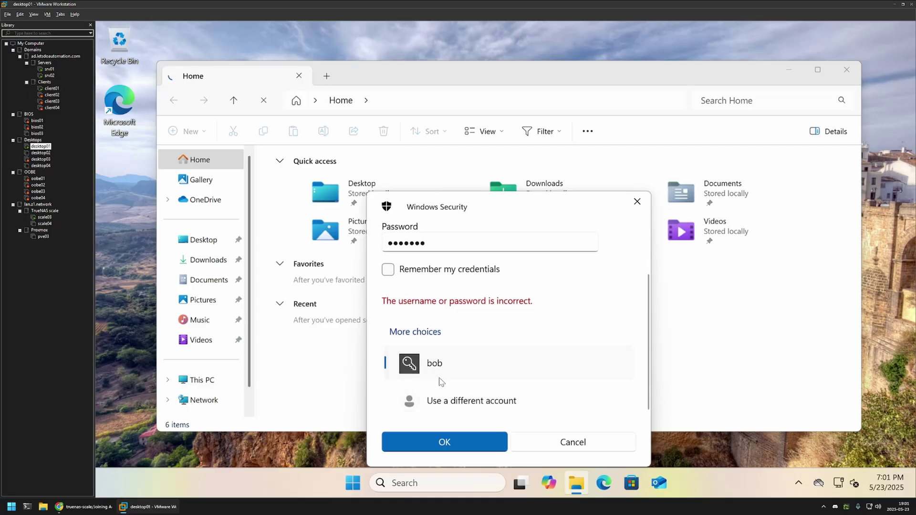
click(500, 410)
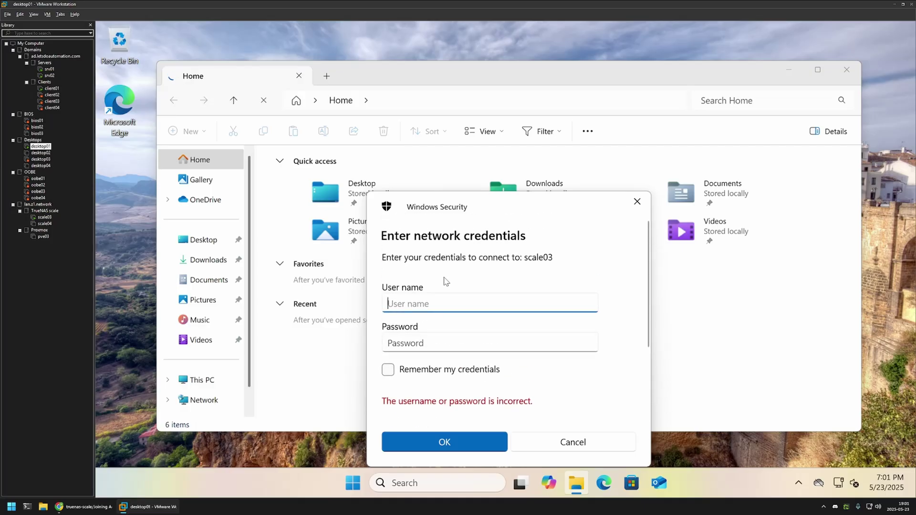
text(bob)
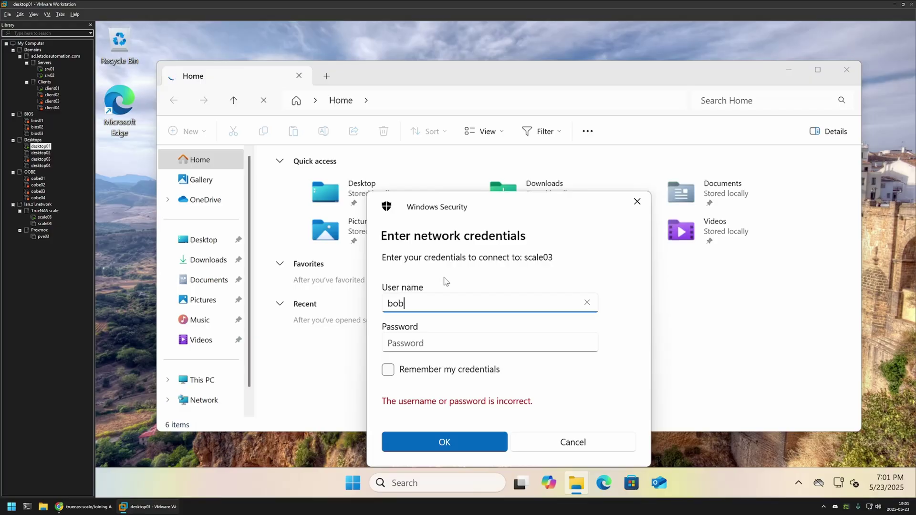
key(Left)
key(Left)
key(Left)
text(scale03\)
click(444, 344)
text(•••)
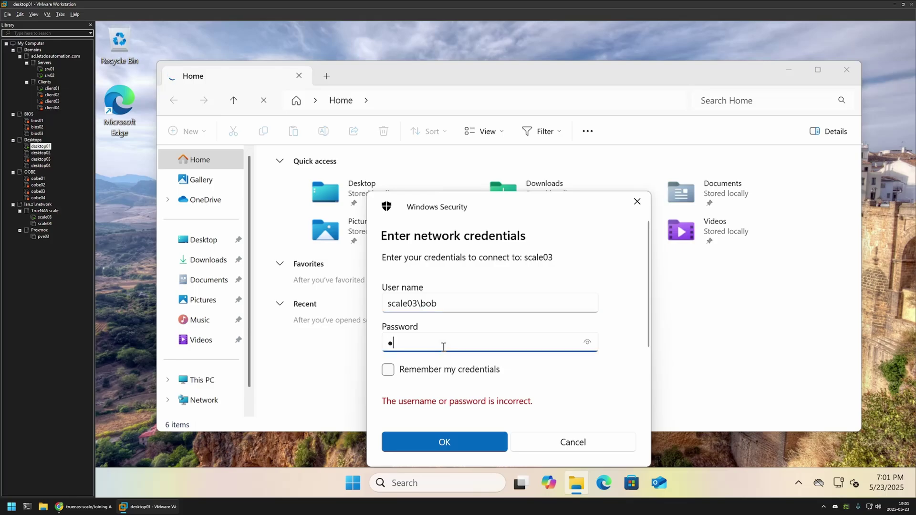
text(•••••)
key(Return)
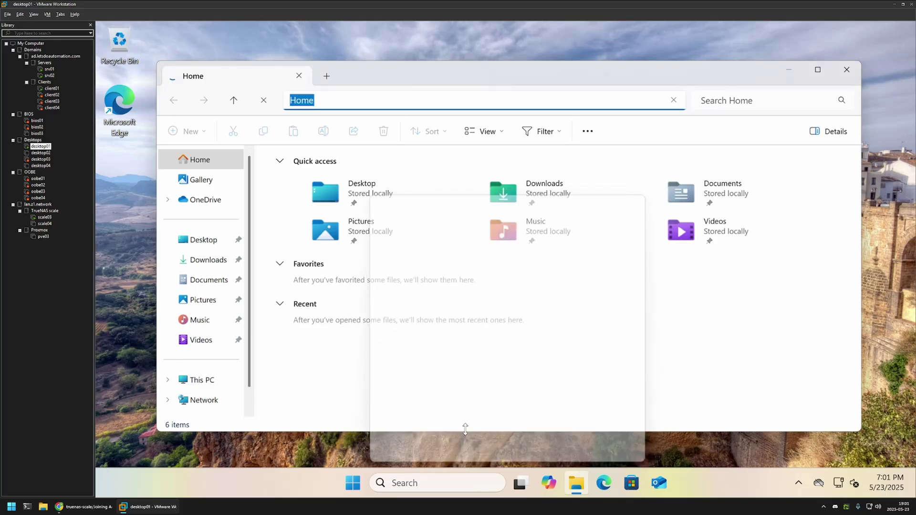
- Open New Text Document in the data share, enter the test text dsfsdf, and close the document
double_click(315, 168)
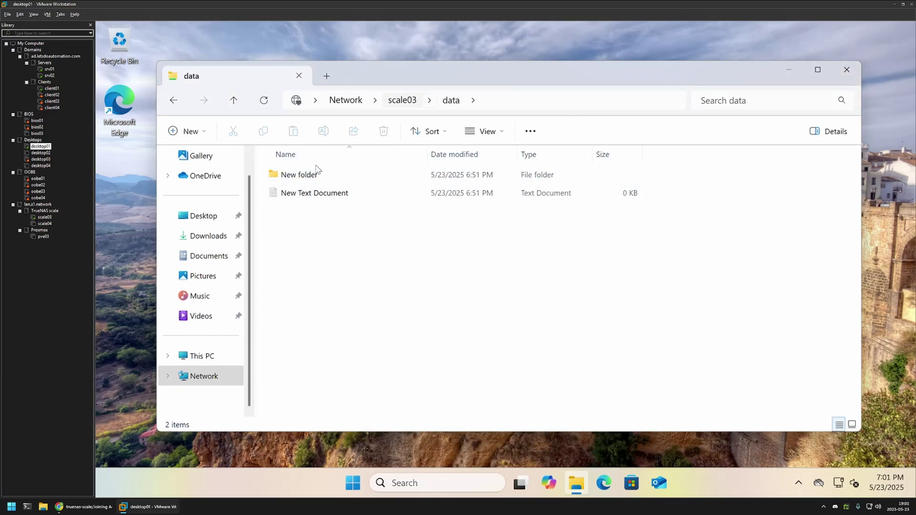
double_click(300, 195)
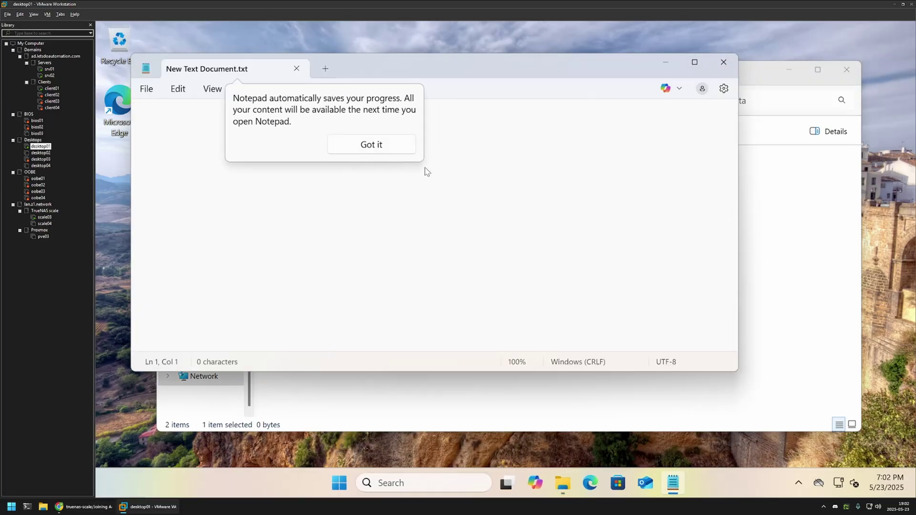
click(510, 173)
text(dsfsdf)
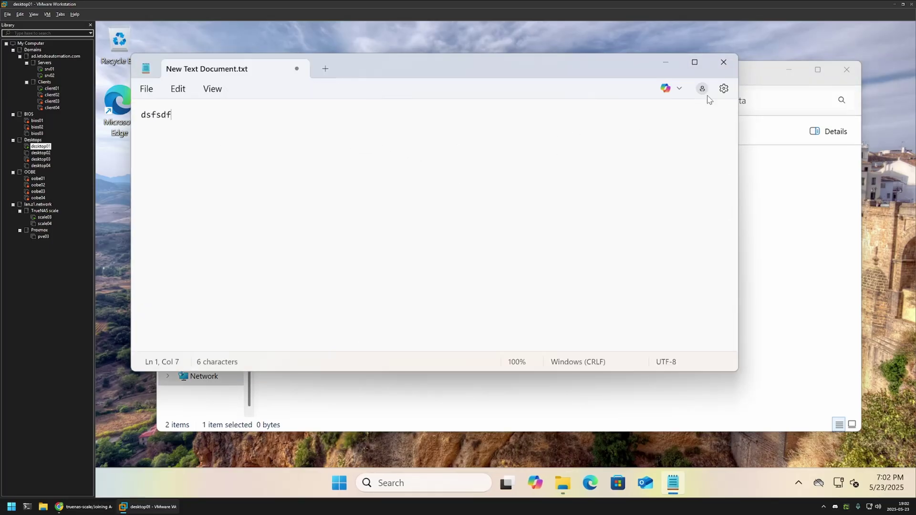
click(723, 62)
- Create another text document with the default name in the data share to test the non-domain user's write access
right_click(341, 230)
mouse_move(448, 305)
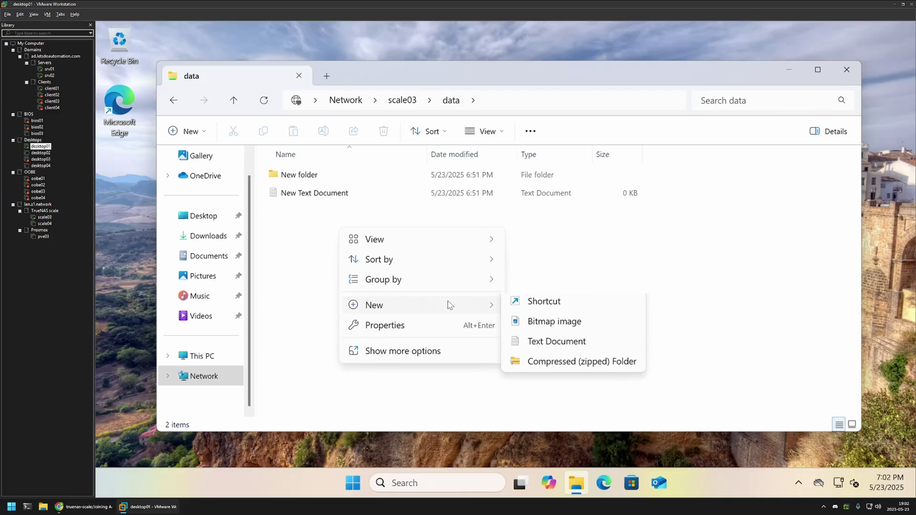
click(546, 367)
click(289, 246)
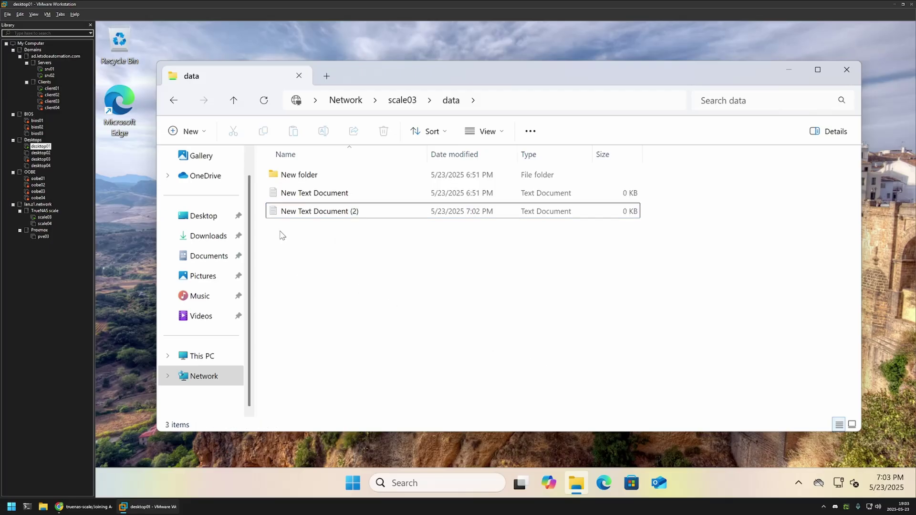